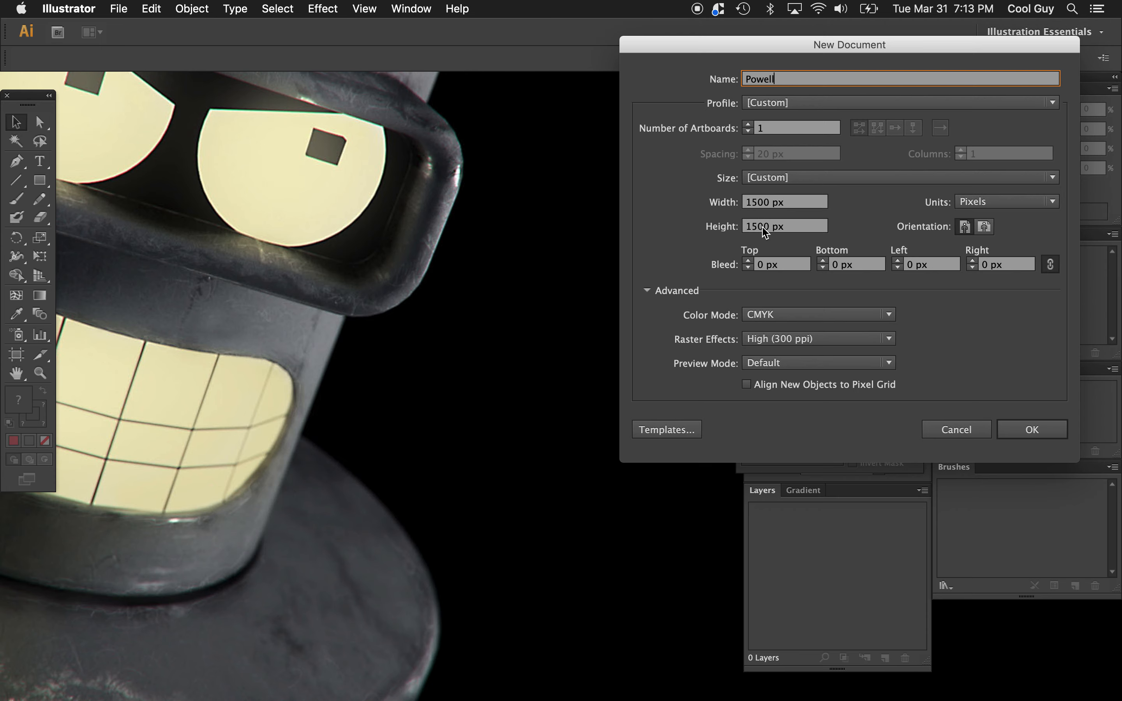
# Step: Create a new CMYK document named Powell, 1500 by 1500 px, with one artboard
pyautogui.click(1030, 429)
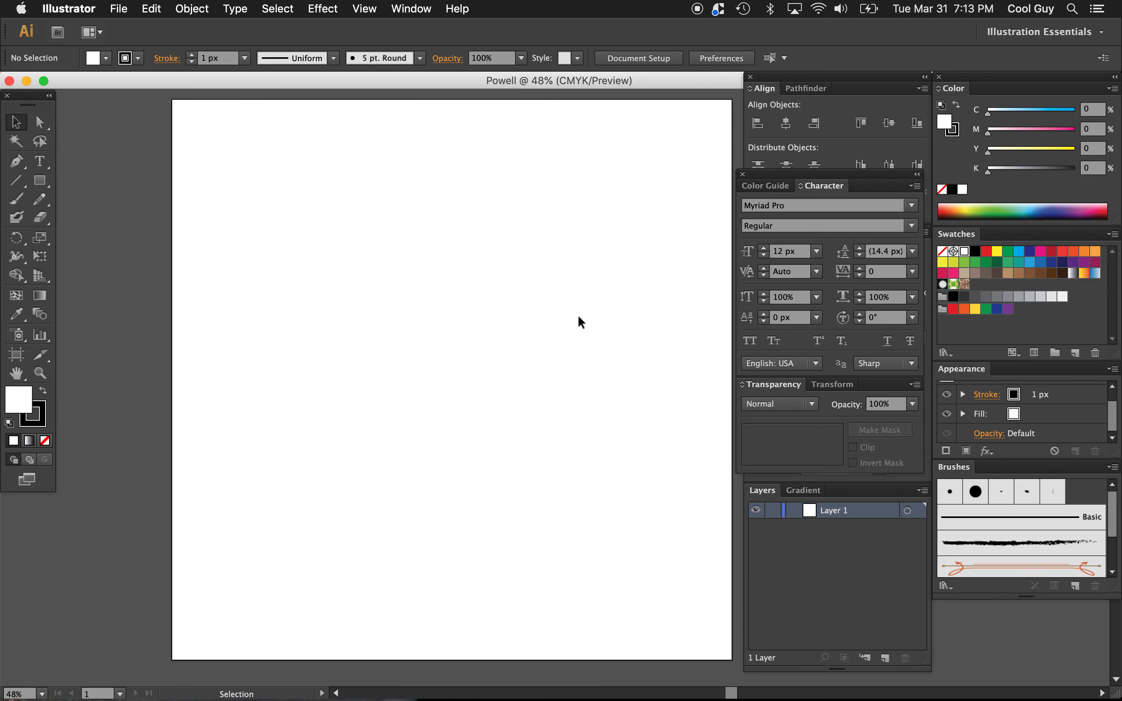
pyautogui.press('z')
pyautogui.keyDown('alt'); pyautogui.click(556, 326); pyautogui.keyUp('alt')
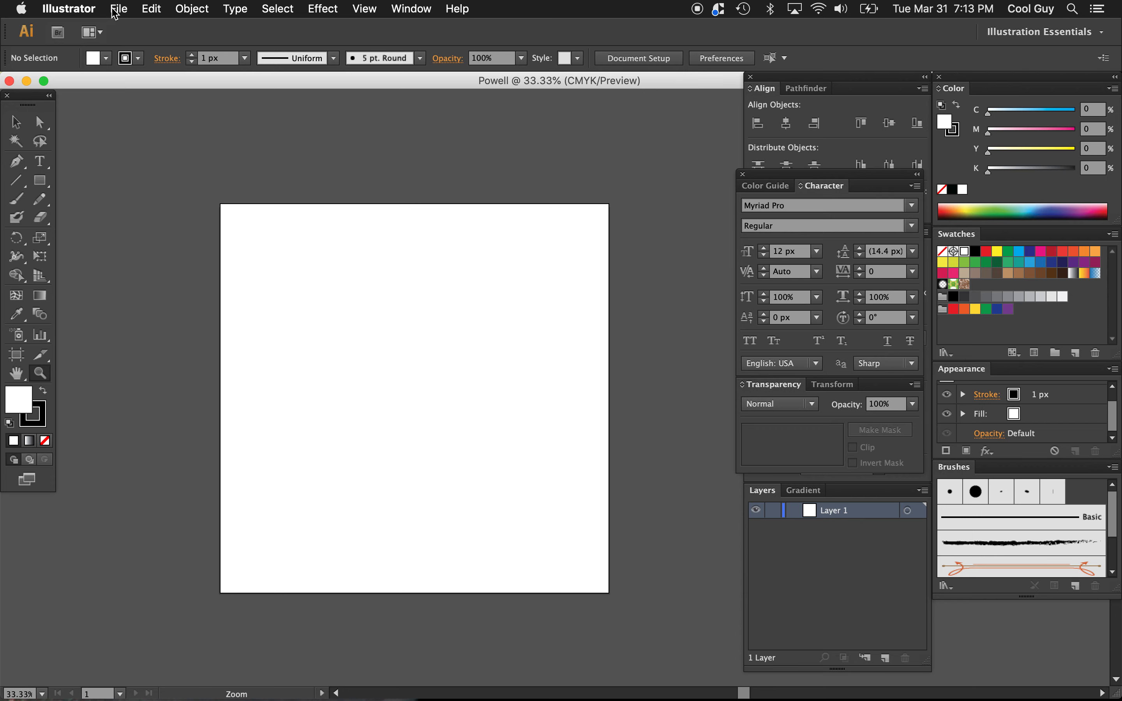
# Step: Place the image powell logo.jpeg from the Desktop into the document without linking it
pyautogui.click(114, 9)
pyautogui.click(145, 234)
pyautogui.click(469, 164)
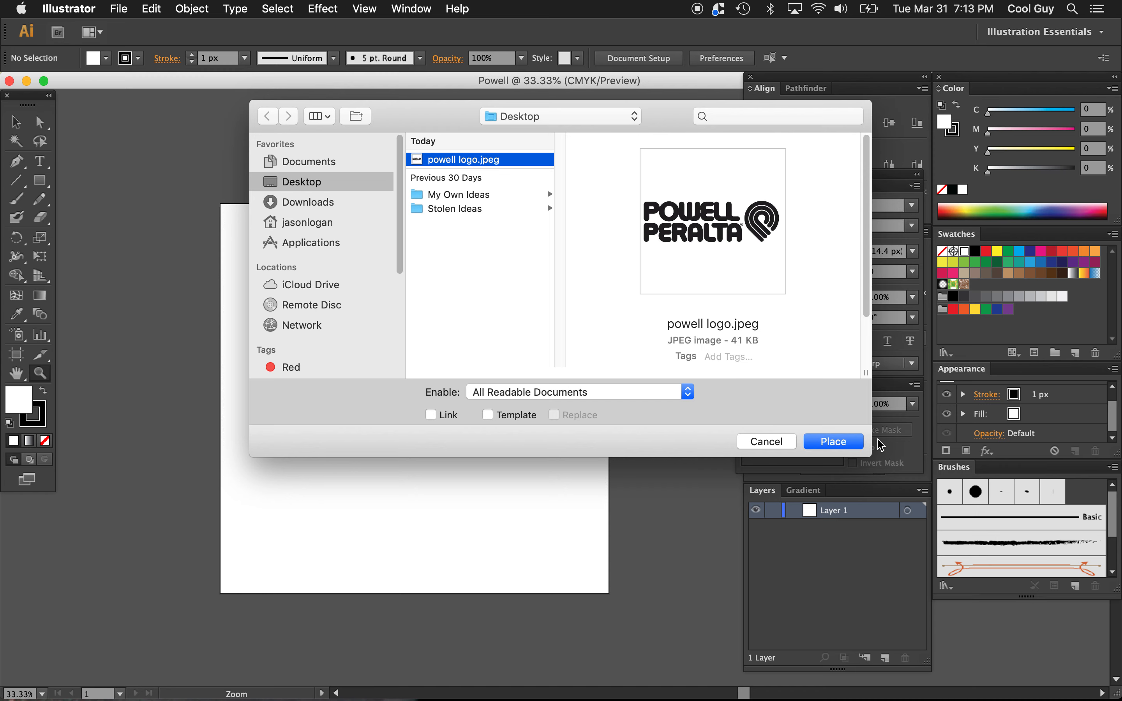
pyautogui.click(834, 442)
# Step: Move the placed logo off the artboard to just beyond its left edge, enlarge it proportionally and deselect it
pyautogui.press('v')
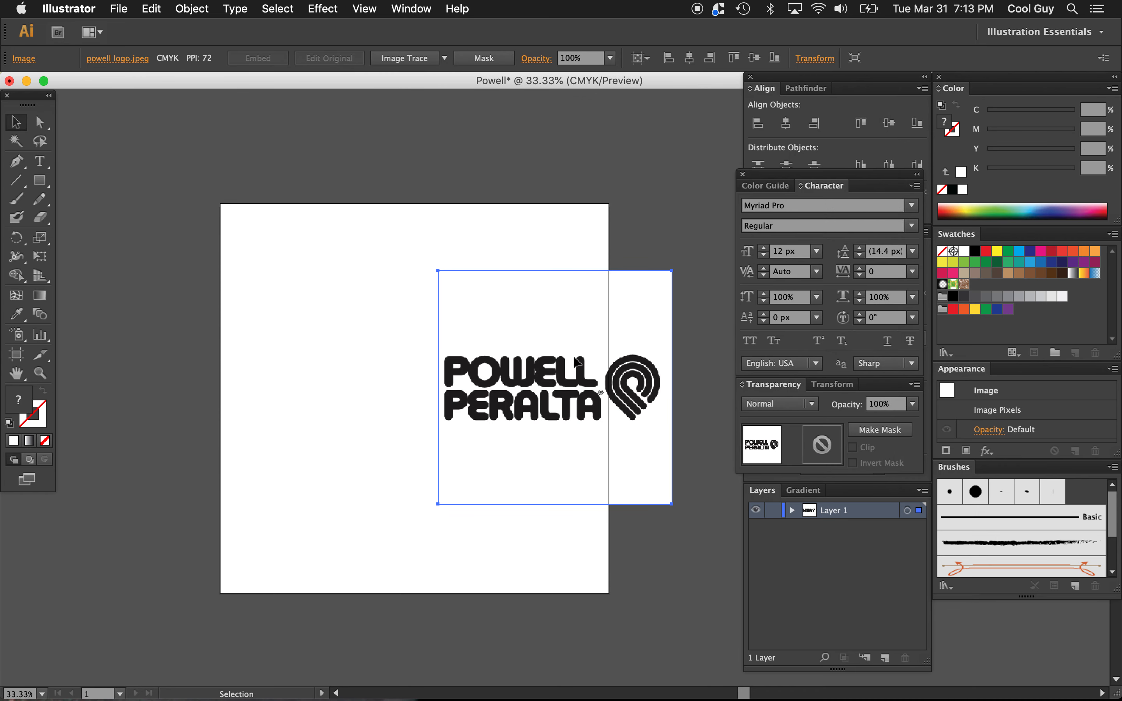
pyautogui.moveTo(576, 358); pyautogui.dragTo(177, 358)
pyautogui.hscroll(-10, 177, 358)
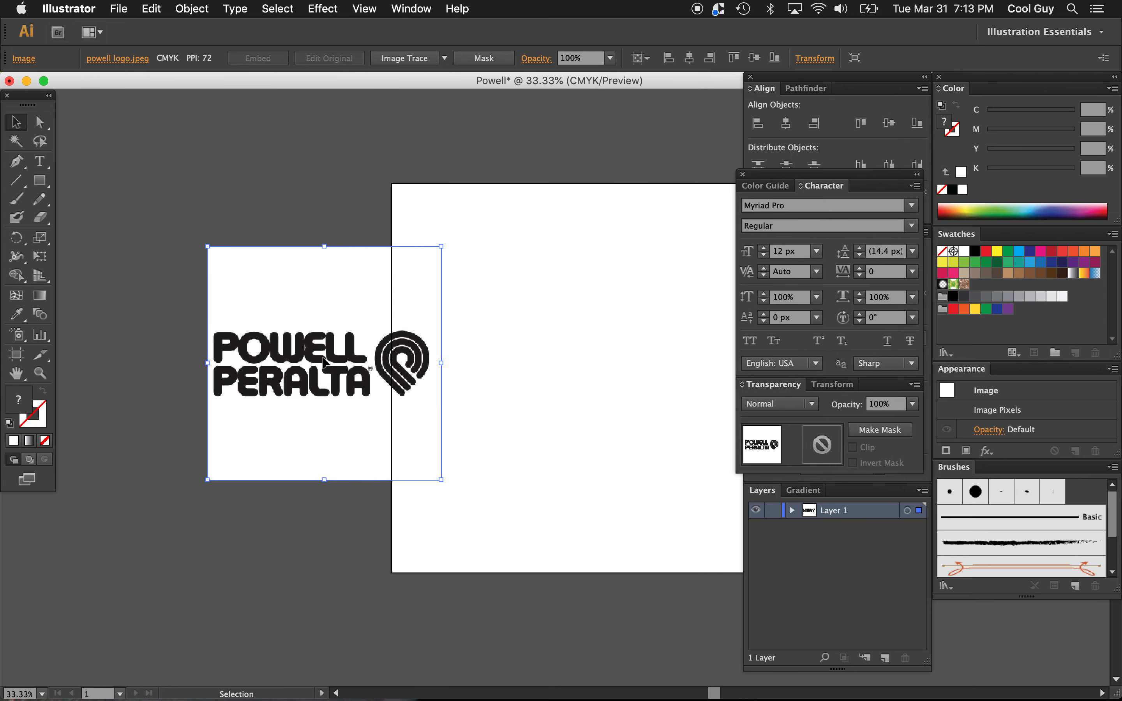
pyautogui.moveTo(323, 359); pyautogui.dragTo(77, 349)
pyautogui.hscroll(-3, 297, 375)
pyautogui.moveTo(234, 357); pyautogui.dragTo(236, 385)
pyautogui.click(581, 356)
# Step: Examine the round striped P symbol of the reference logo beside the blank artboard
pyautogui.scroll(-2, 565, 355)
pyautogui.hscroll(2, 566, 355)
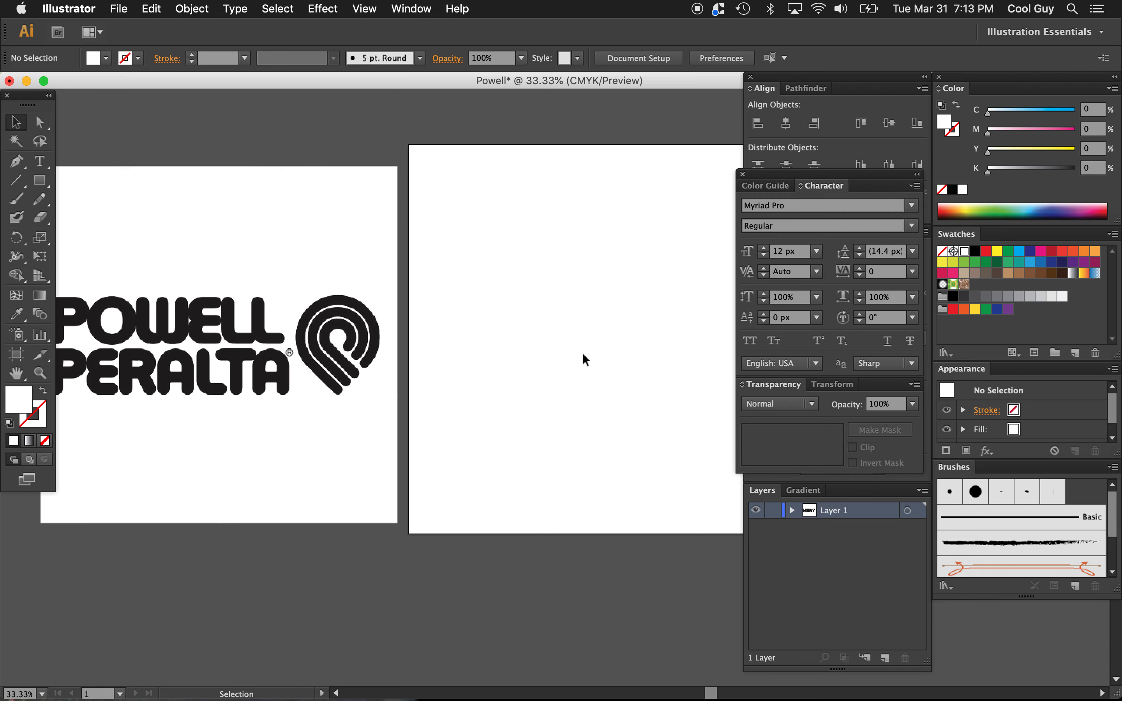
pyautogui.hscroll(3, 551, 354)
pyautogui.hscroll(-4, 386, 355)
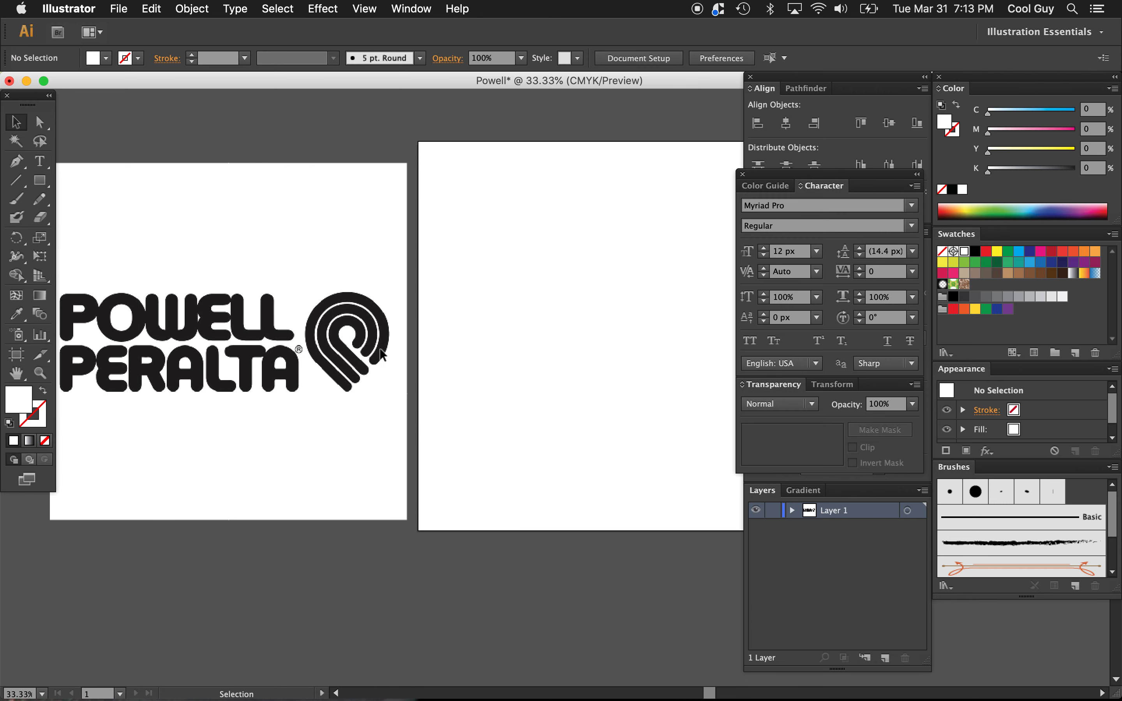
pyautogui.press('z')
pyautogui.click(407, 357)
pyautogui.click(474, 387)
pyautogui.hscroll(10, 474, 388)
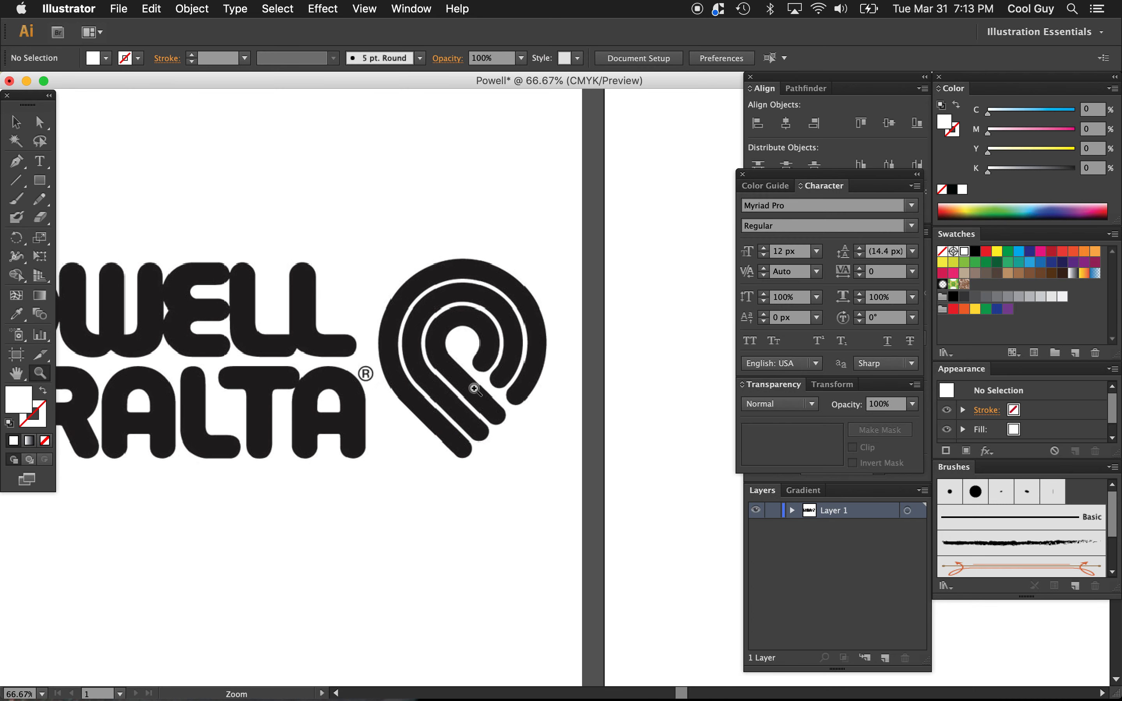
pyautogui.keyDown('alt'); pyautogui.click(474, 389); pyautogui.keyUp('alt')
pyautogui.hscroll(6, 474, 389)
pyautogui.hscroll(2, 475, 389)
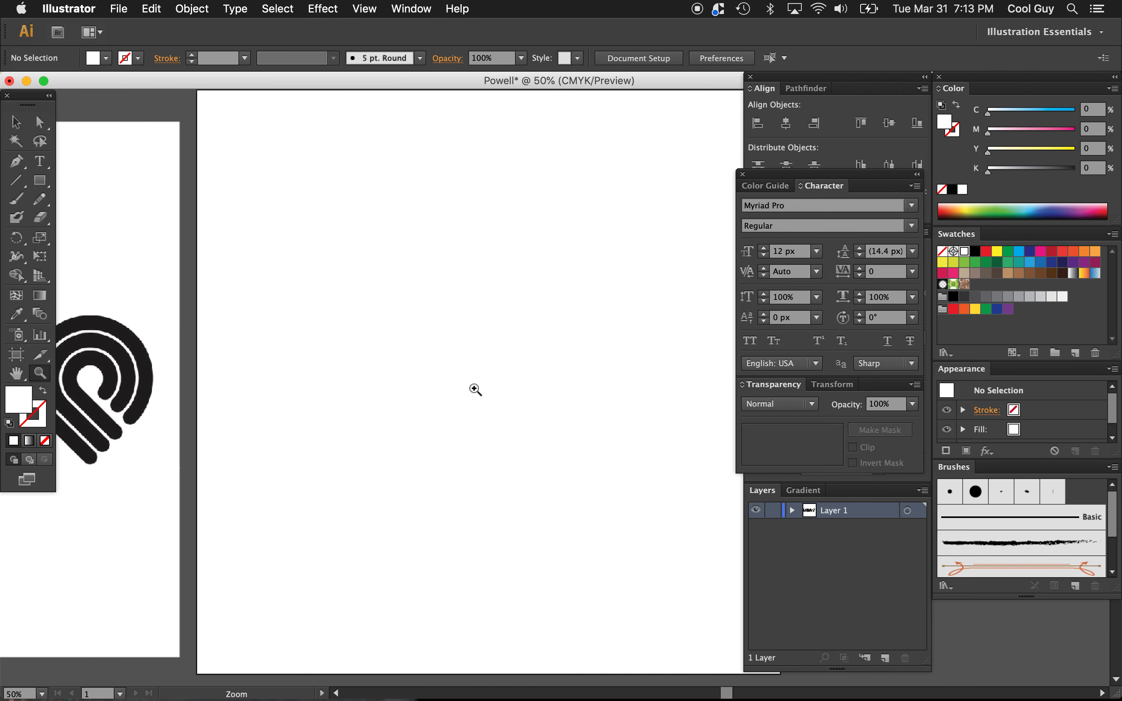
pyautogui.keyDown('alt'); pyautogui.click(476, 388); pyautogui.keyUp('alt')
pyautogui.hscroll(3, 475, 388)
pyautogui.press('v')
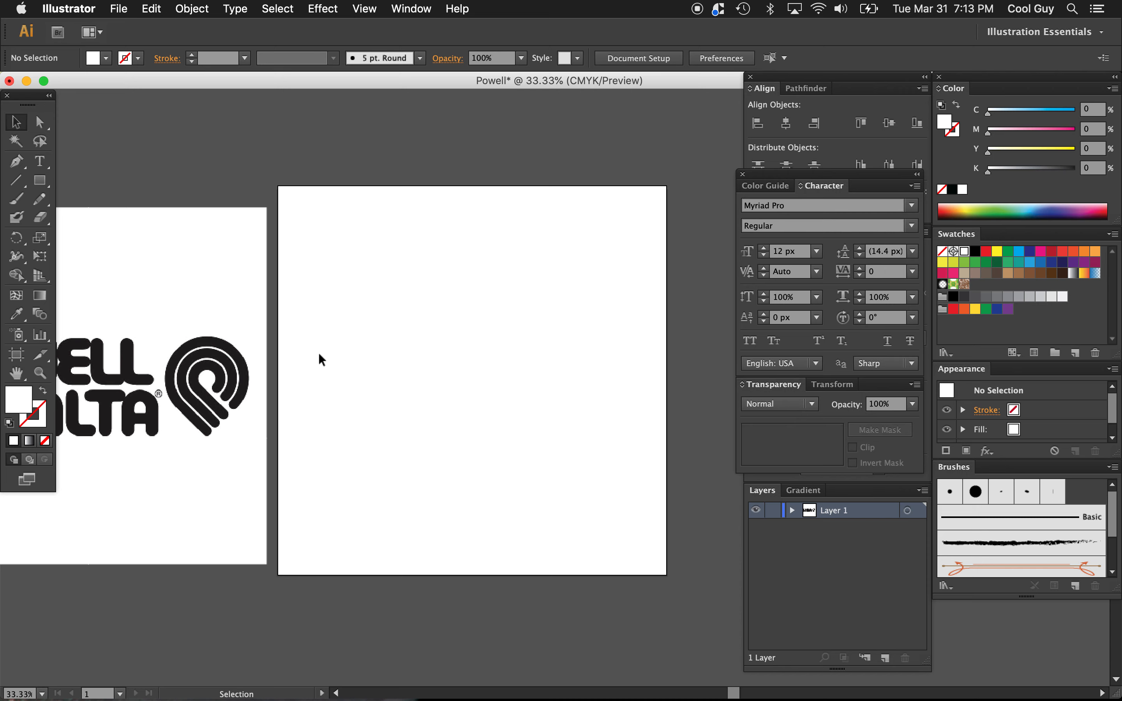
# Step: Draw a circle about half the artboard's width near its center, with no fill and a black stroke
pyautogui.press('l')
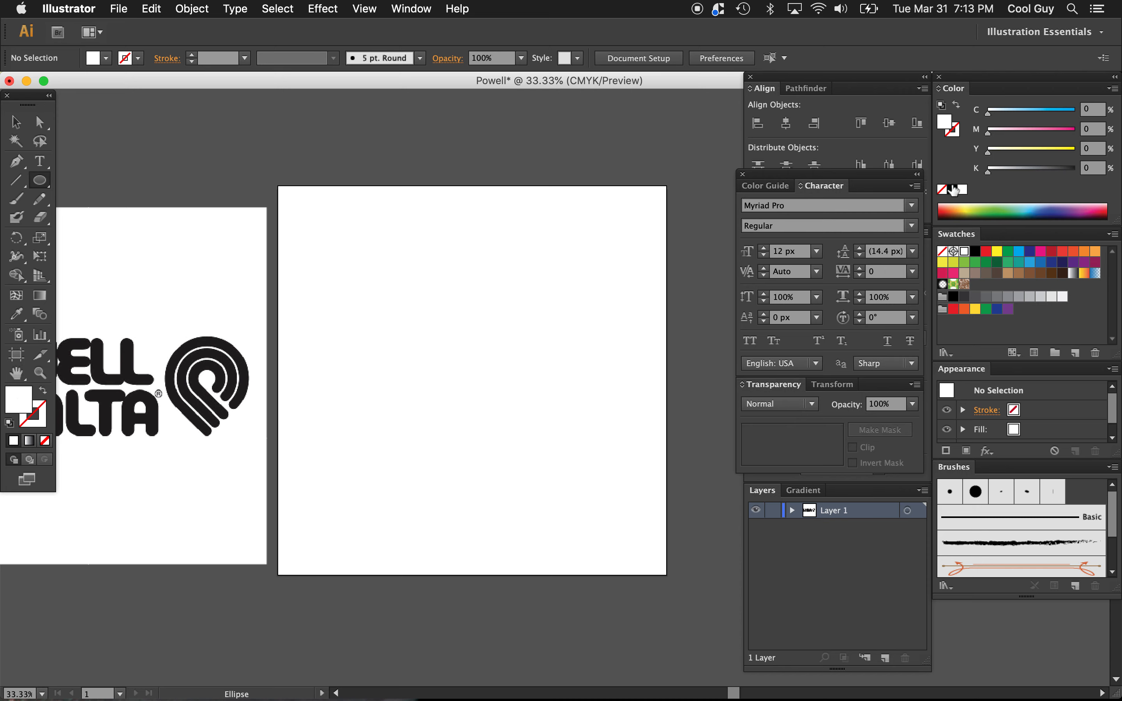
pyautogui.click(953, 189)
pyautogui.click(956, 105)
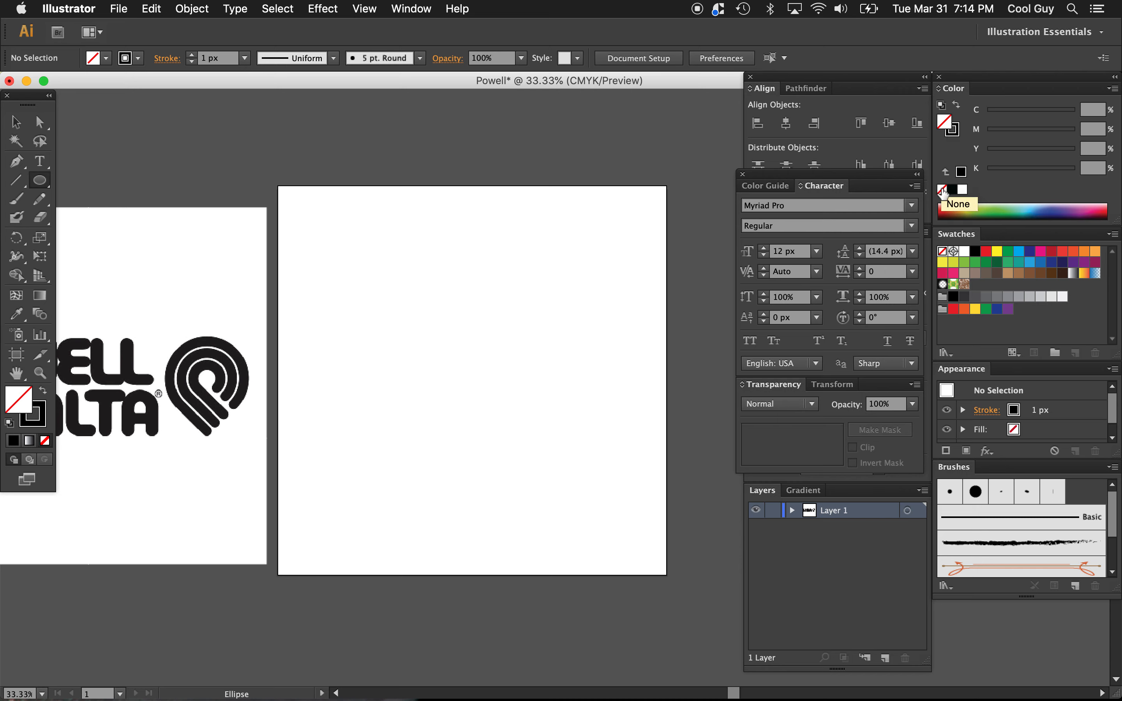
pyautogui.click(953, 131)
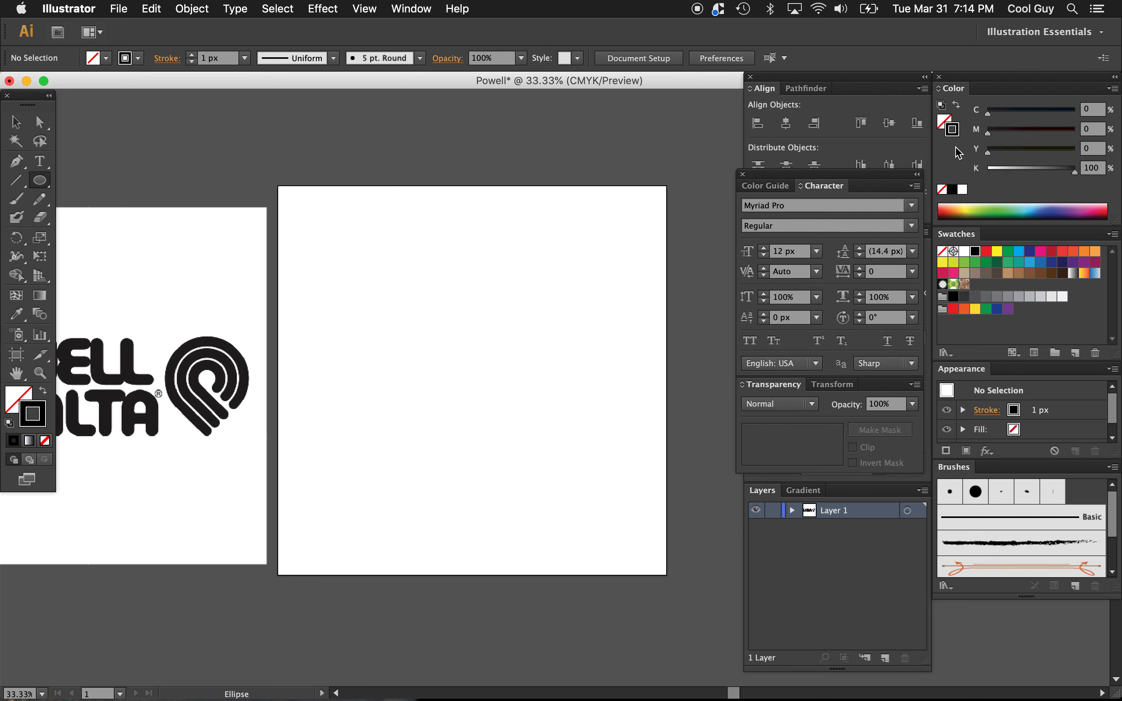
pyautogui.click(953, 190)
pyautogui.moveTo(381, 276); pyautogui.dragTo(565, 455)
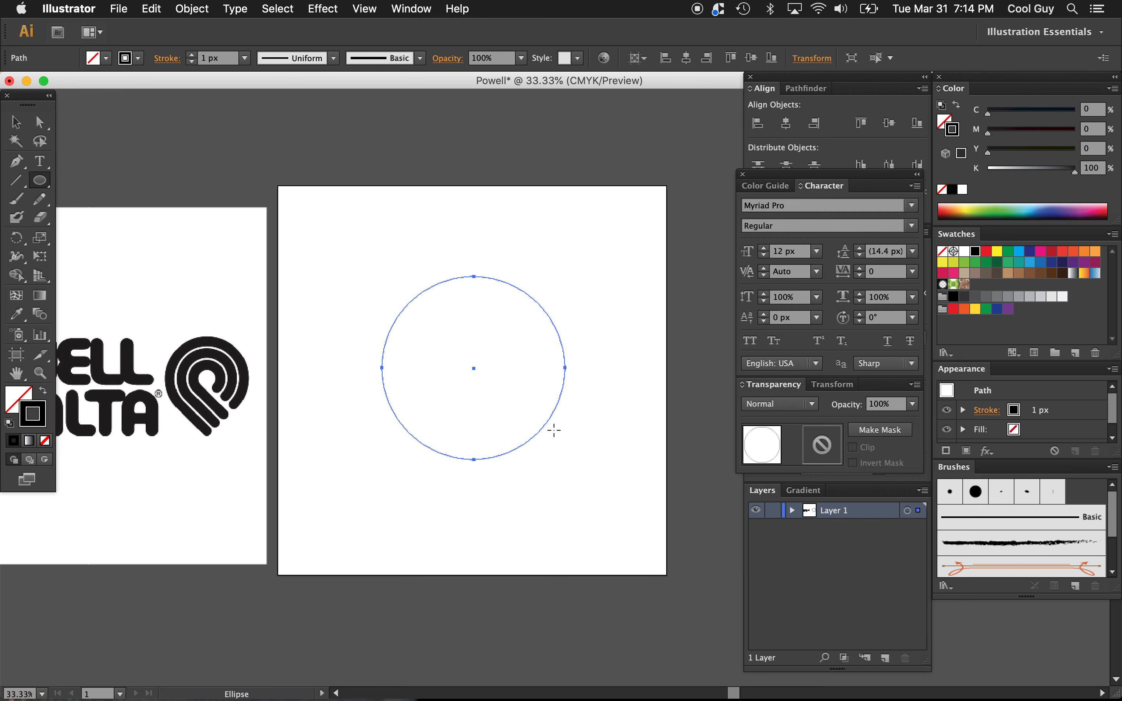
# Step: Set the circle's stroke weight to 100 px and deselect it
pyautogui.click(743, 175)
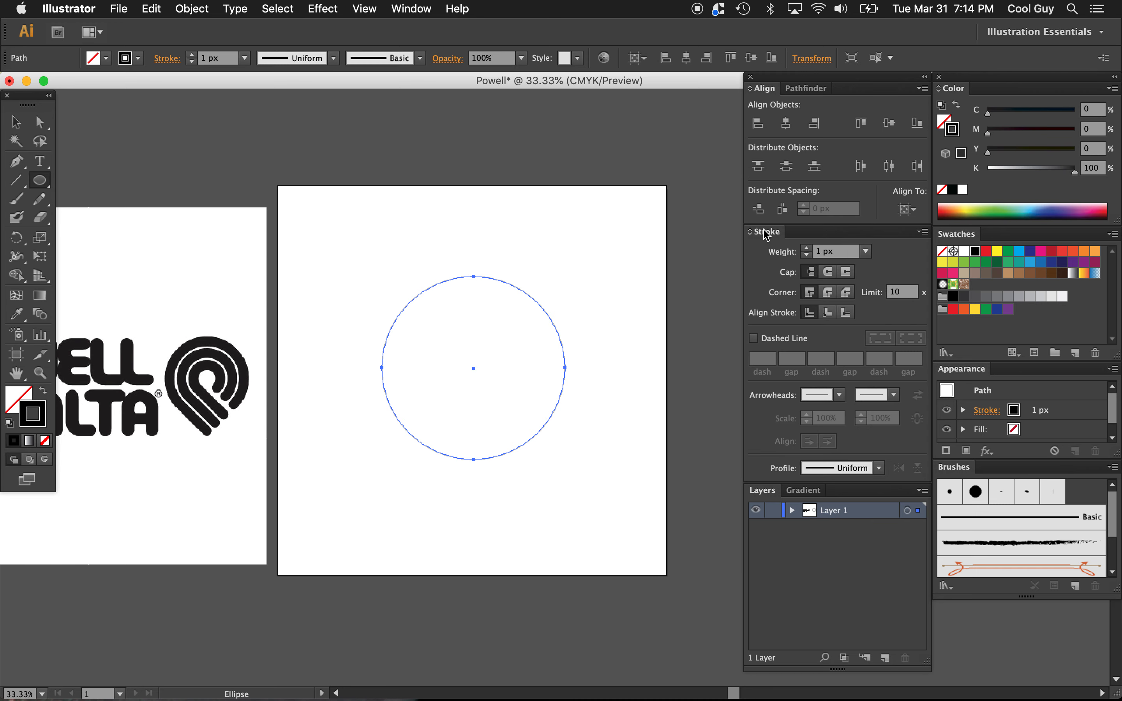
pyautogui.click(846, 252)
pyautogui.hotkey('shift', 'Up')
pyautogui.hotkey('shift', 'Up')
pyautogui.hotkey('shift', 'Up')
pyautogui.hotkey('shift', 'Up')
pyautogui.hotkey('shift', 'Up')
pyautogui.hotkey('shift', 'Up')
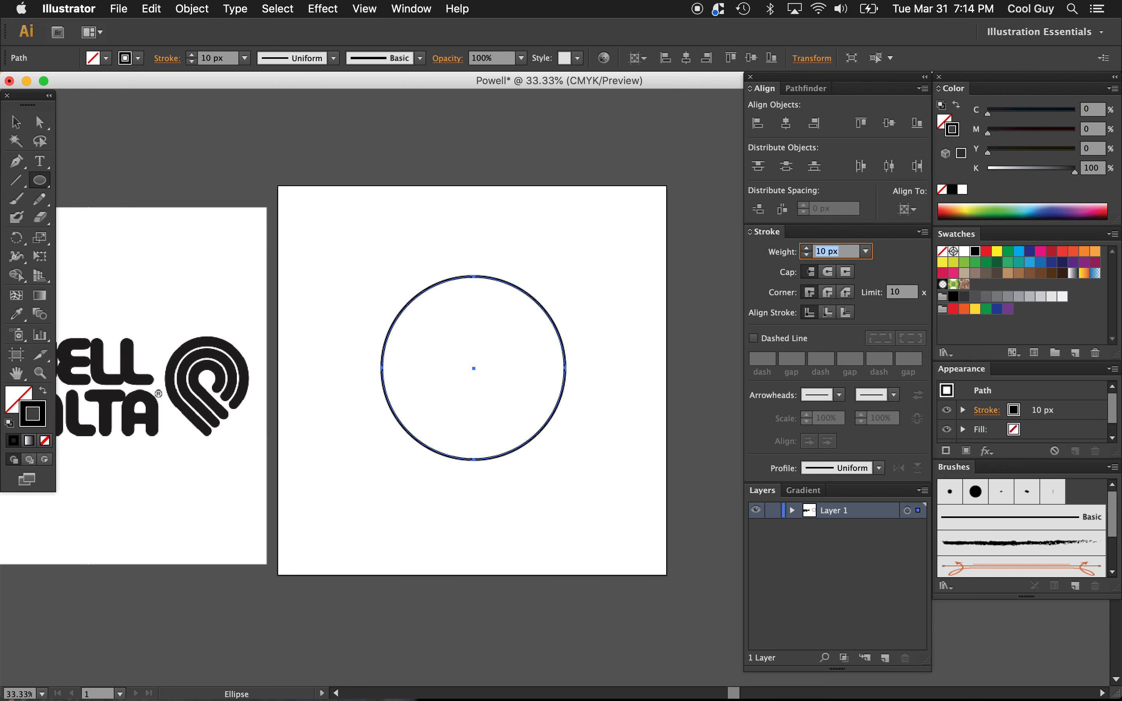
pyautogui.hotkey('shift', 'Up')
pyautogui.hotkey('shift', 'Up')
pyautogui.hotkey('shift', 'Up')
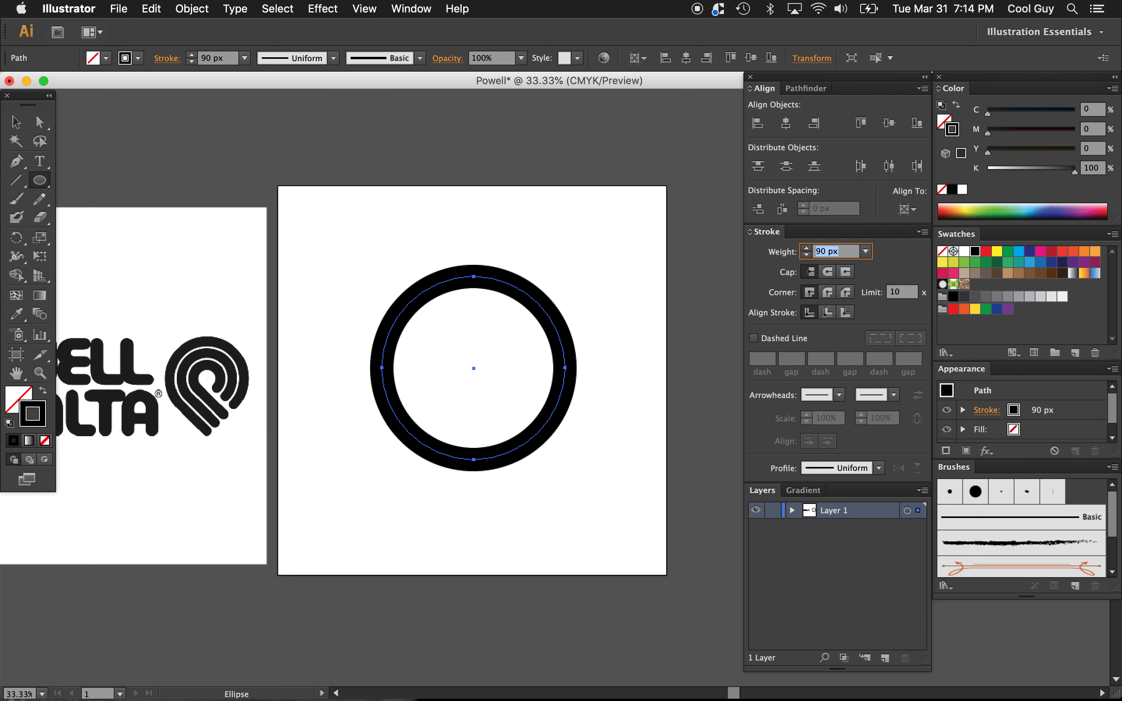
pyautogui.hotkey('shift', 'Up')
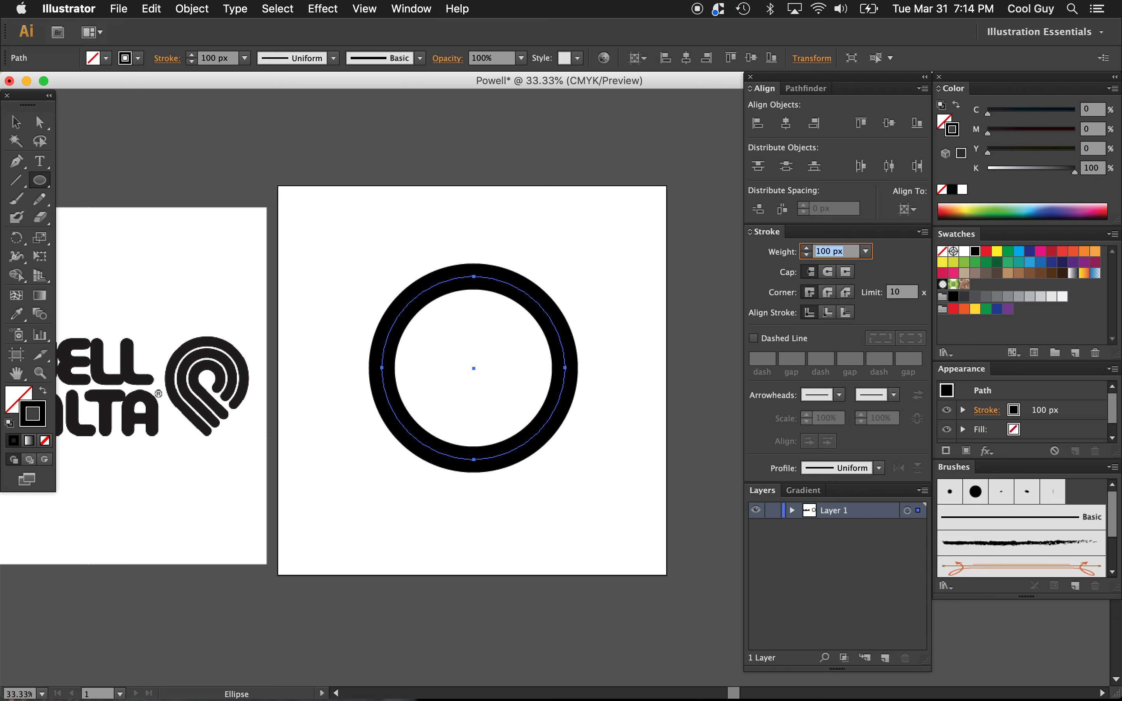
pyautogui.press('Return')
pyautogui.press('v')
pyautogui.click(600, 322)
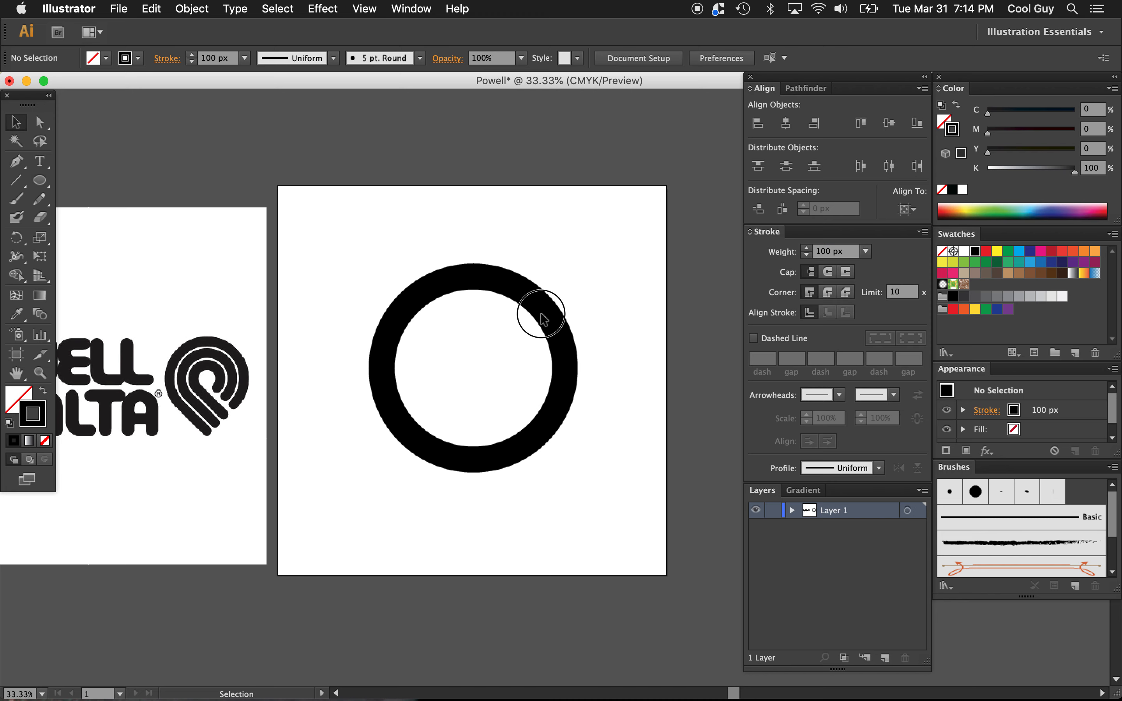
# Step: Scale the circle down proportionally together with its stroke, and center it horizontally and vertically on the artboard
pyautogui.moveTo(591, 245); pyautogui.dragTo(495, 380)
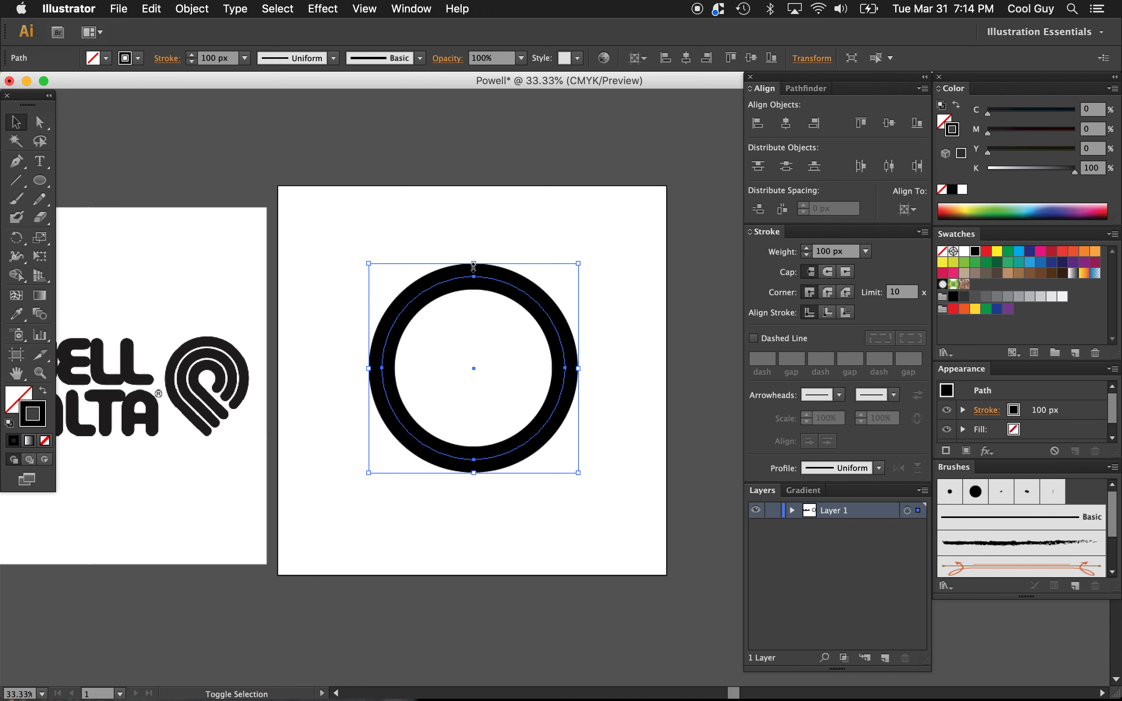
pyautogui.moveTo(473, 267); pyautogui.dragTo(473, 293)
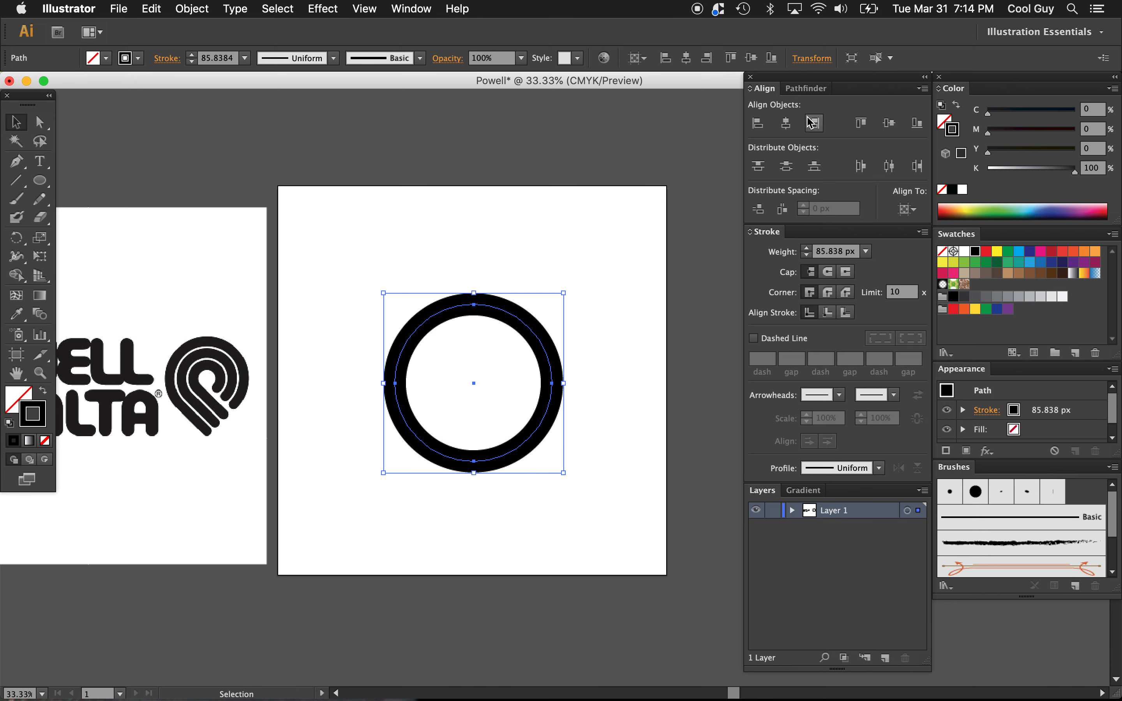
pyautogui.click(788, 125)
pyautogui.click(891, 127)
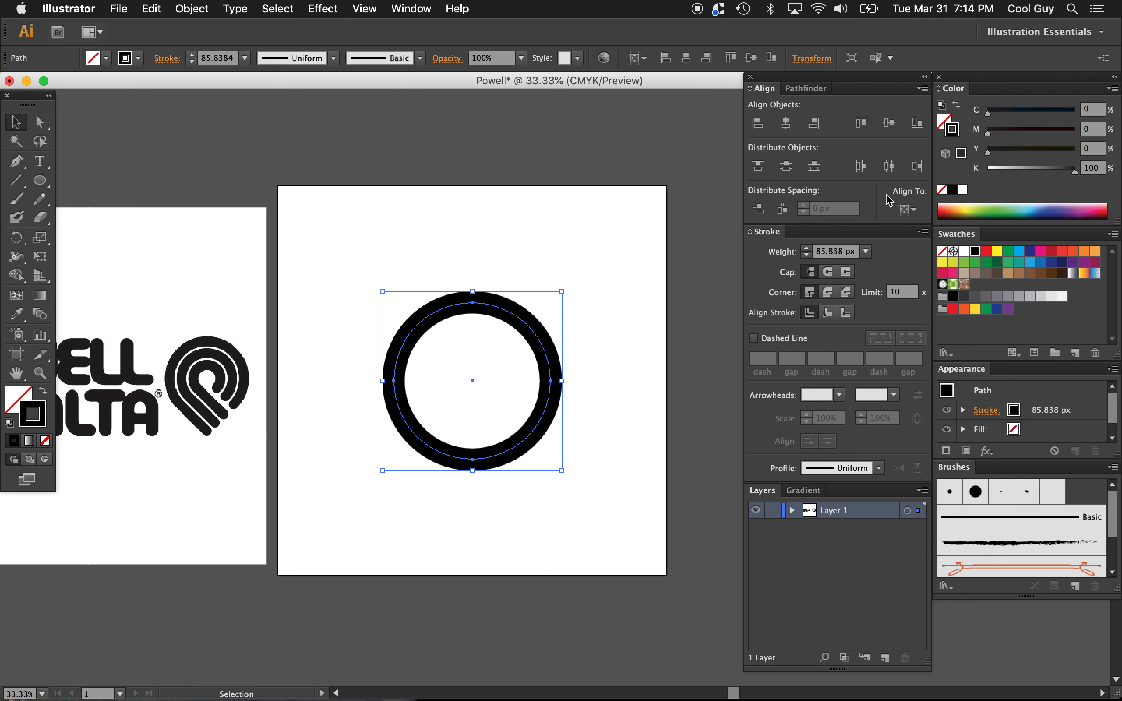
pyautogui.click(908, 210)
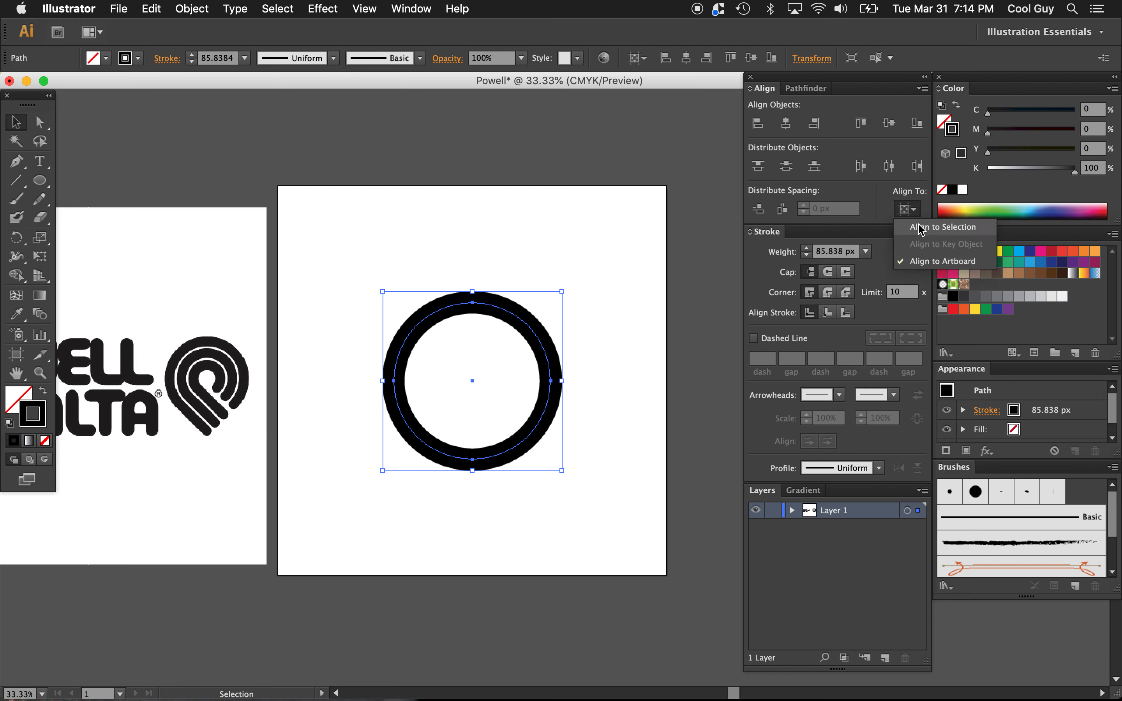
pyautogui.click(785, 125)
pyautogui.click(786, 125)
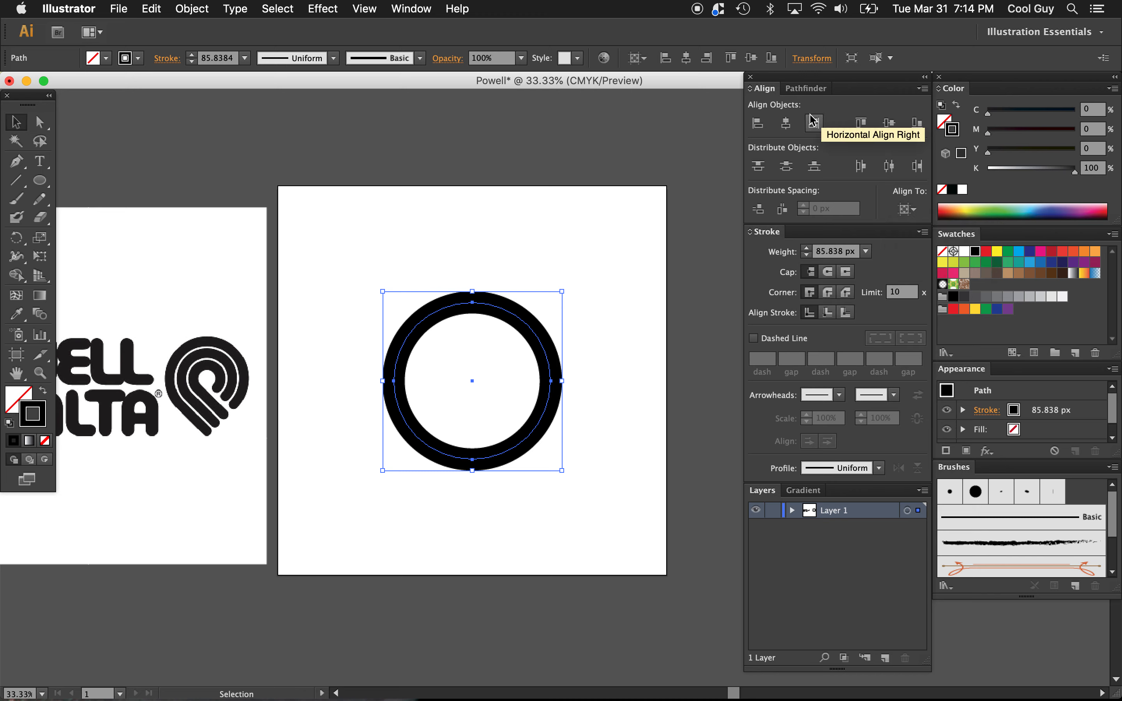
# Step: Compare the black ring with the P symbol of the reference logo, with the panels hidden
pyautogui.click(590, 317)
pyautogui.press('z')
pyautogui.click(530, 375)
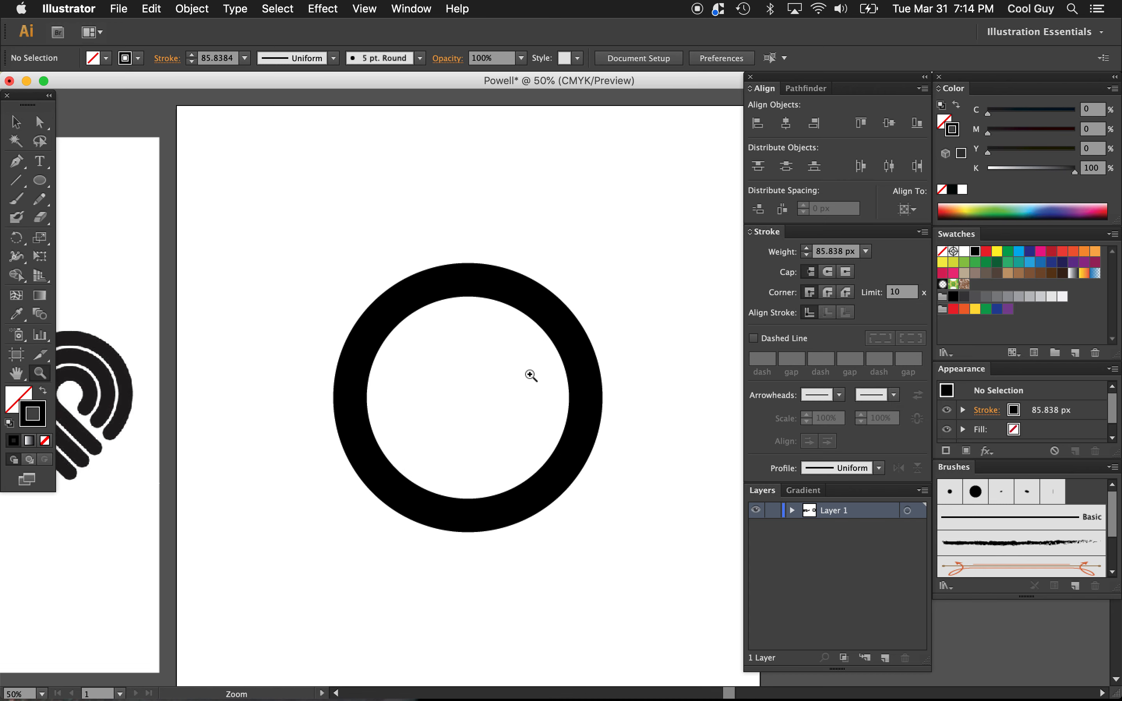
pyautogui.click(530, 375)
pyautogui.hscroll(-6, 530, 374)
pyautogui.scroll(-2, 530, 375)
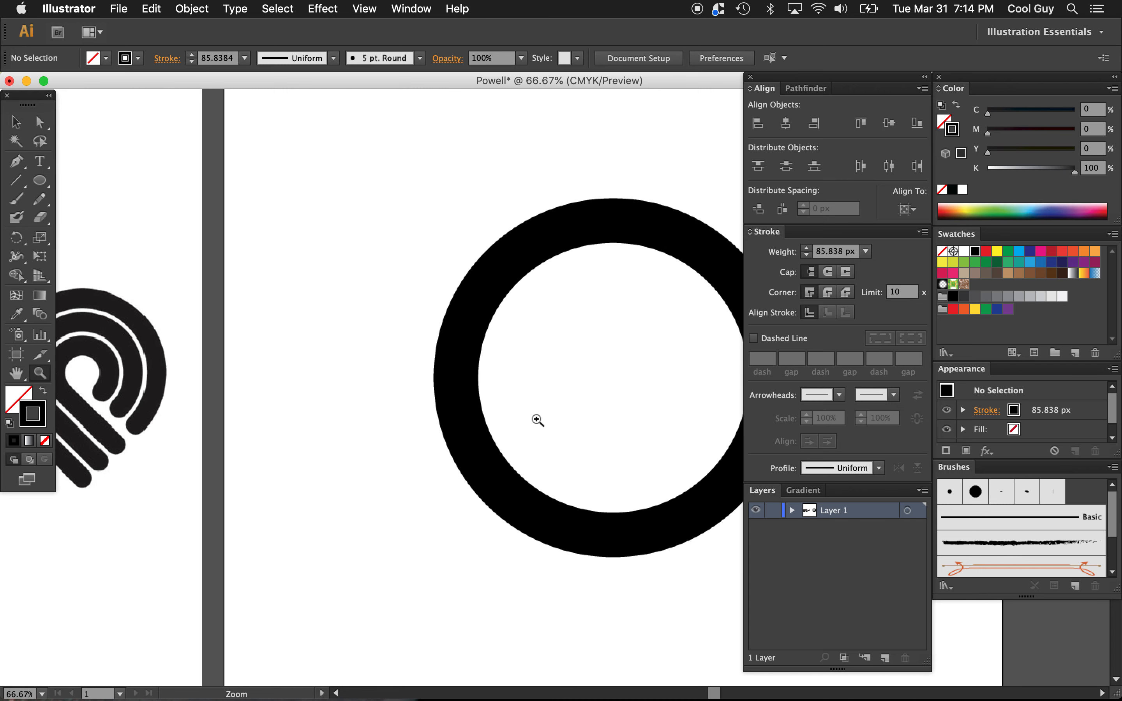
pyautogui.keyDown('alt'); pyautogui.click(538, 448); pyautogui.keyUp('alt')
pyautogui.press('Tab')
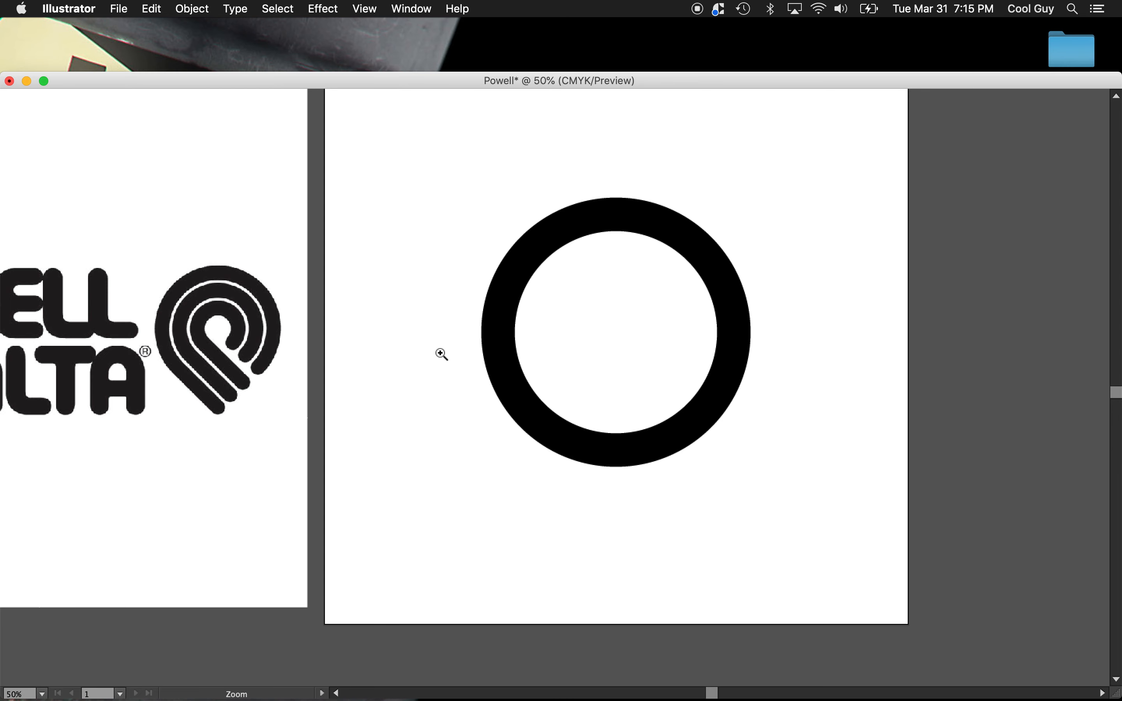
# Step: Cut the ring's path at its left and bottom anchor points with the Scissors tool and delete the lower-left quarter
pyautogui.moveTo(551, 310); pyautogui.dragTo(441, 359)
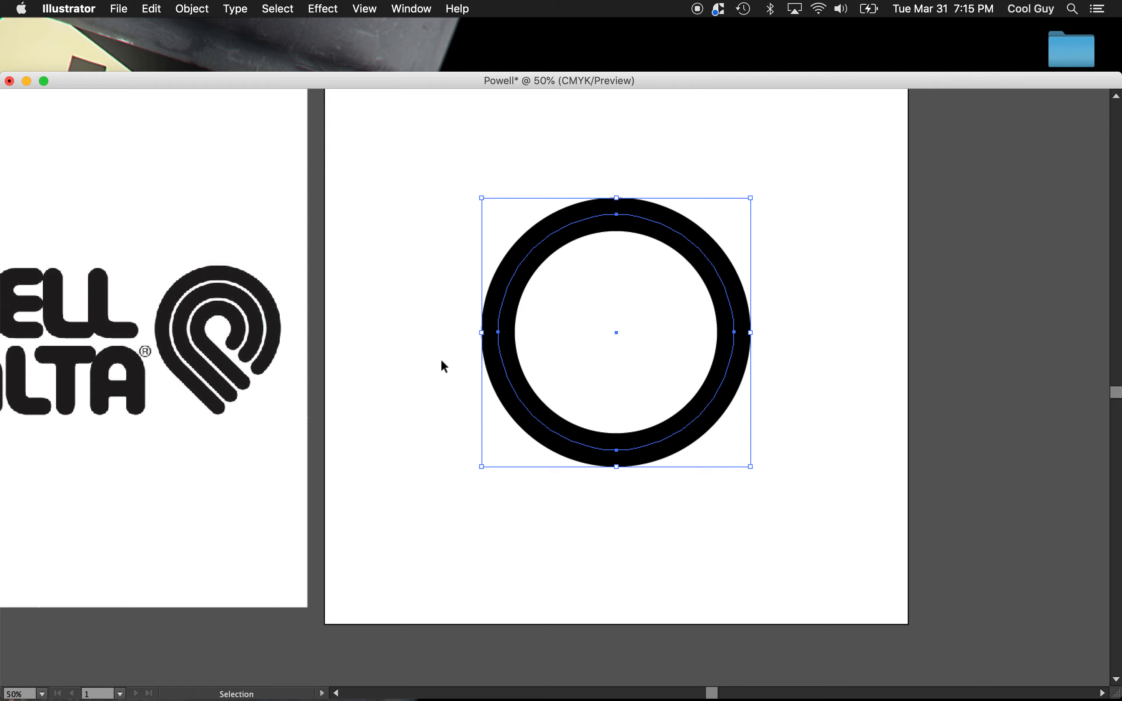
pyautogui.press('Tab')
pyautogui.hscroll(4, 536, 294)
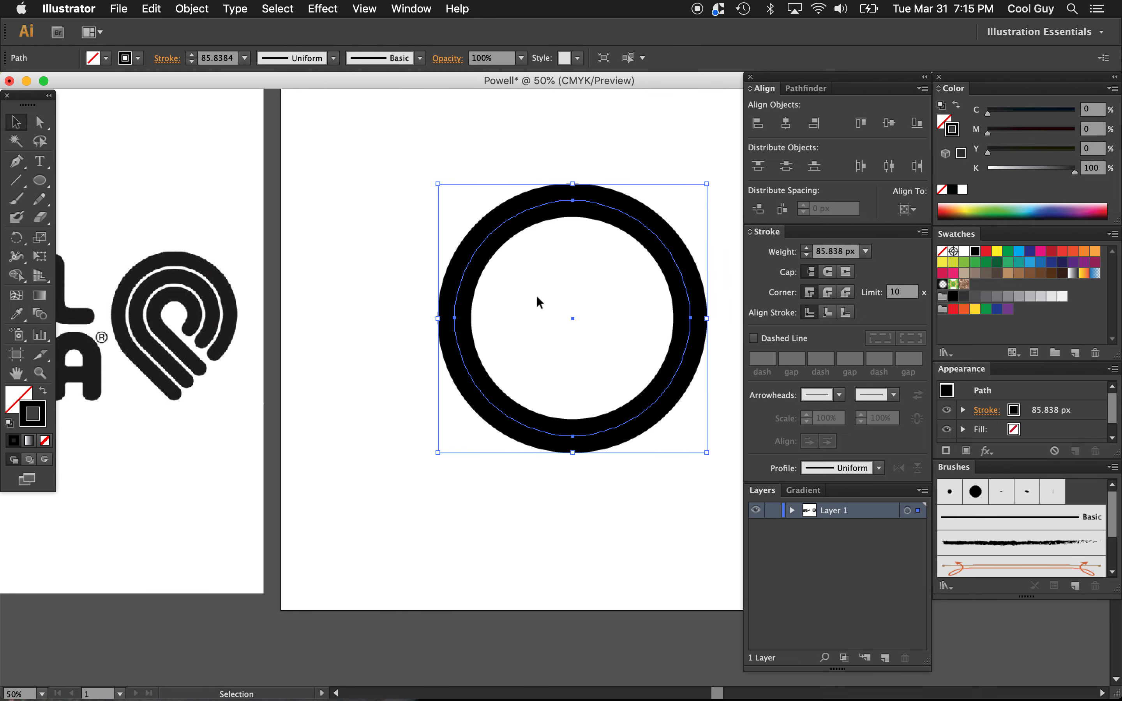
pyautogui.hscroll(1, 537, 295)
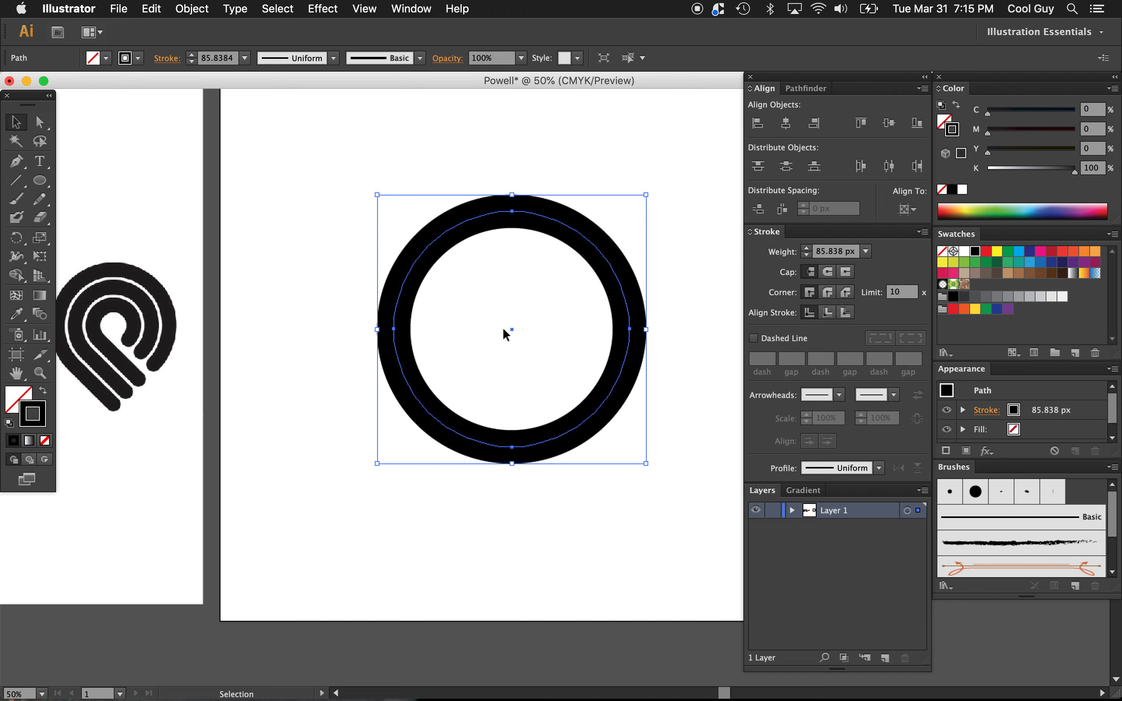
pyautogui.press('c')
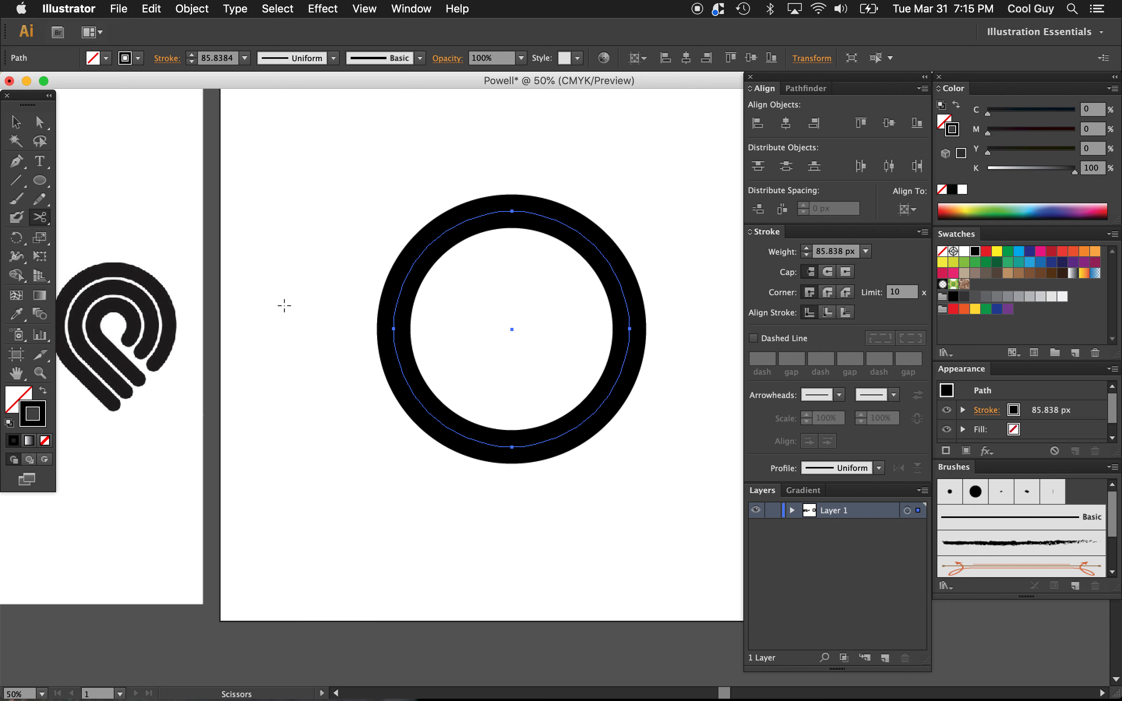
pyautogui.click(393, 329)
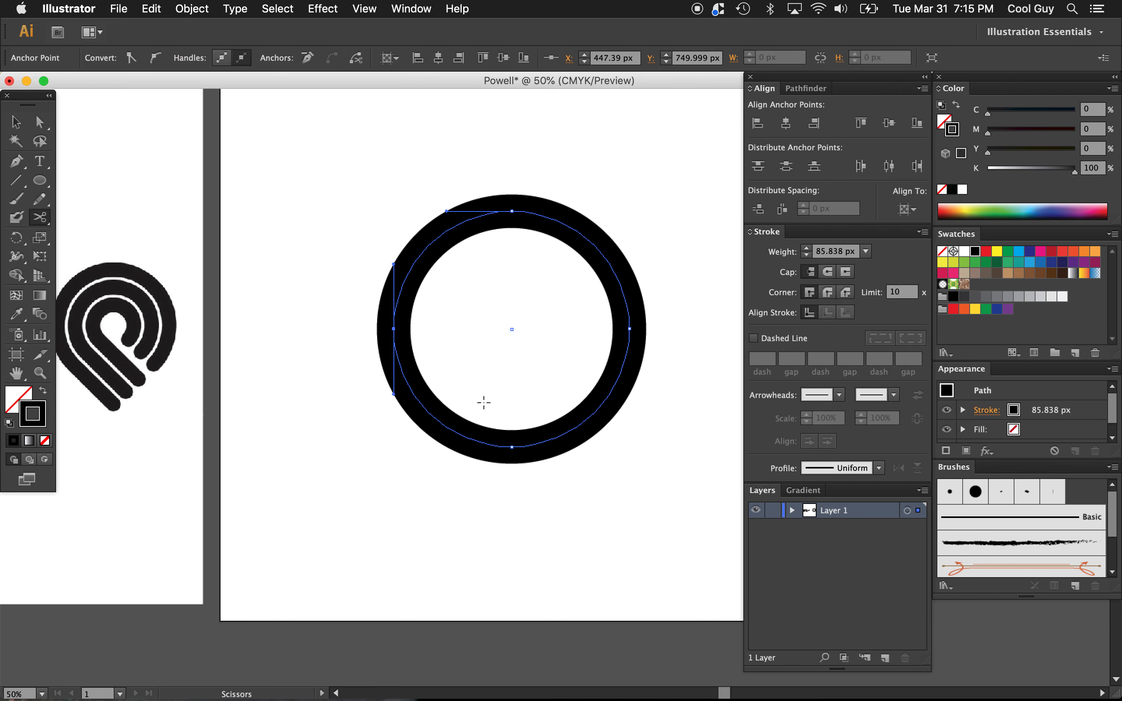
pyautogui.click(511, 447)
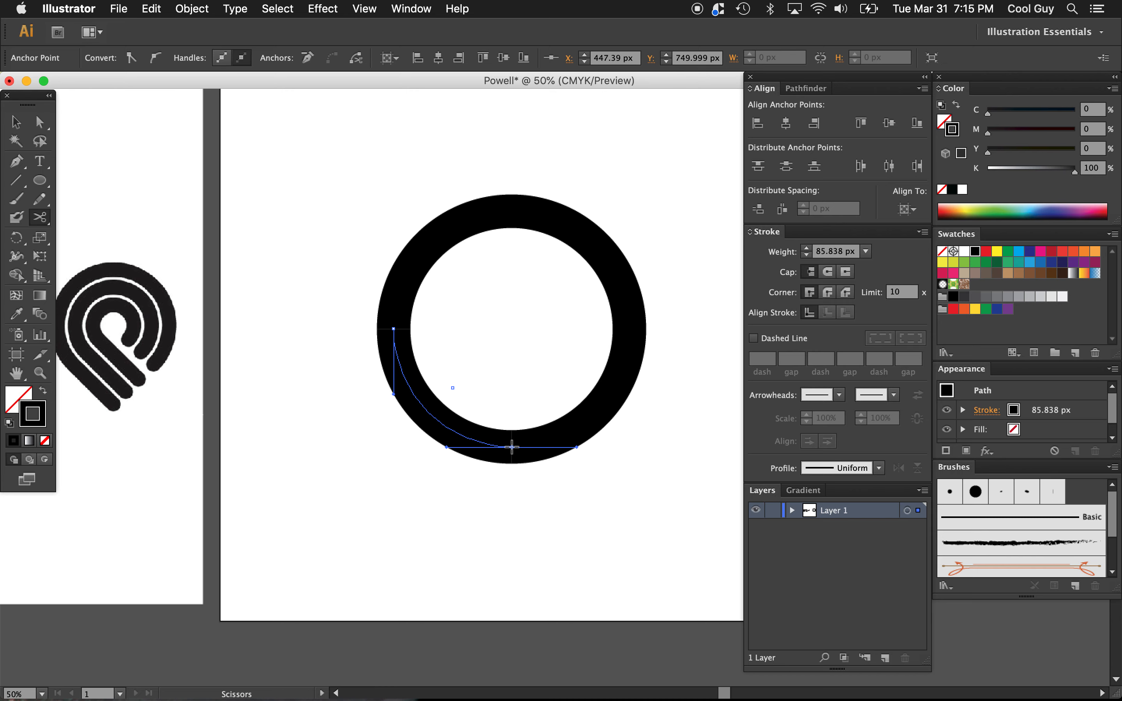
pyautogui.press('v')
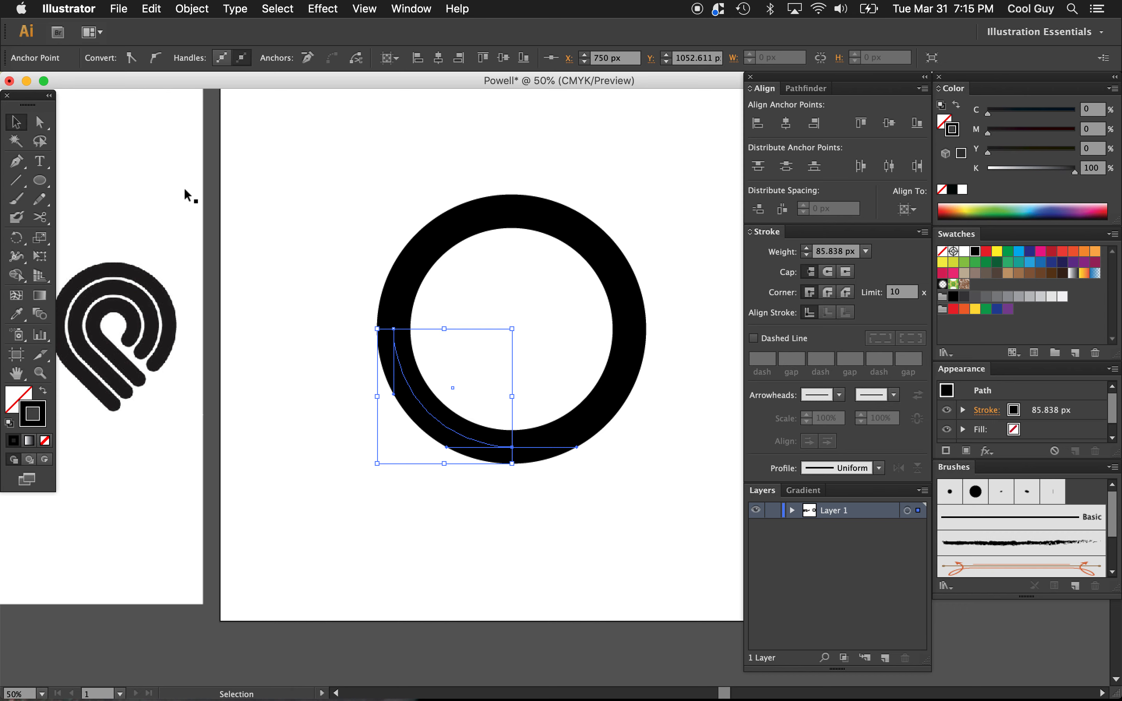
pyautogui.press('Delete')
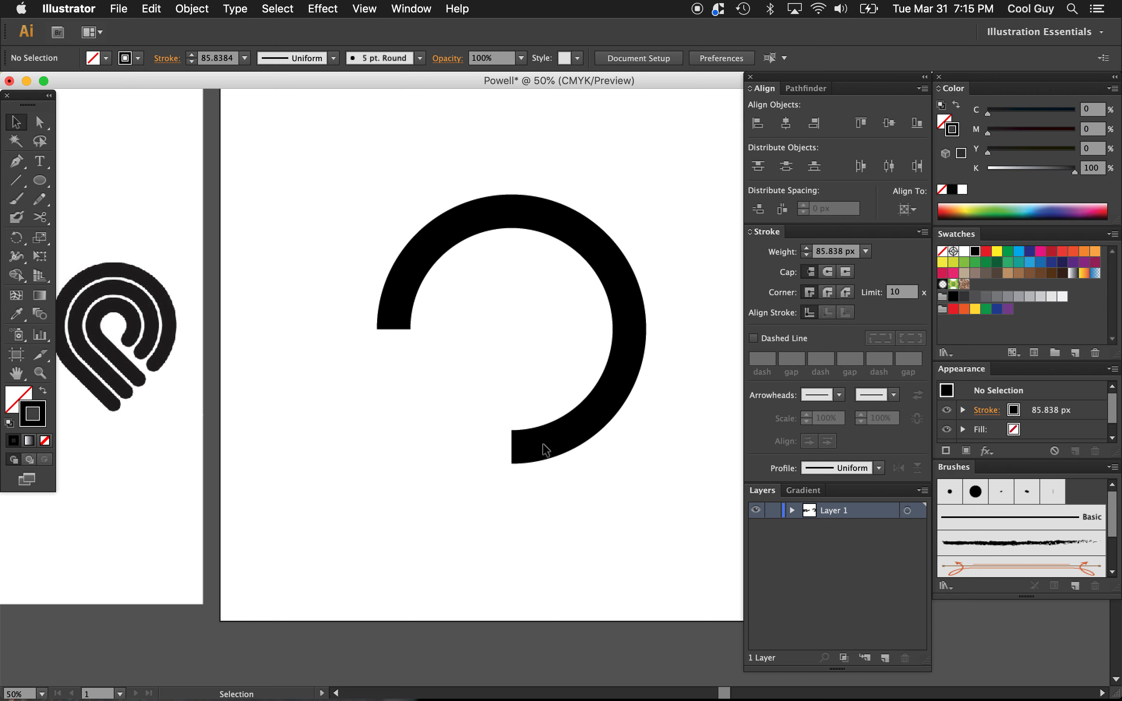
# Step: Give the open ring path round stroke caps and deselect it
pyautogui.moveTo(336, 252); pyautogui.dragTo(466, 377)
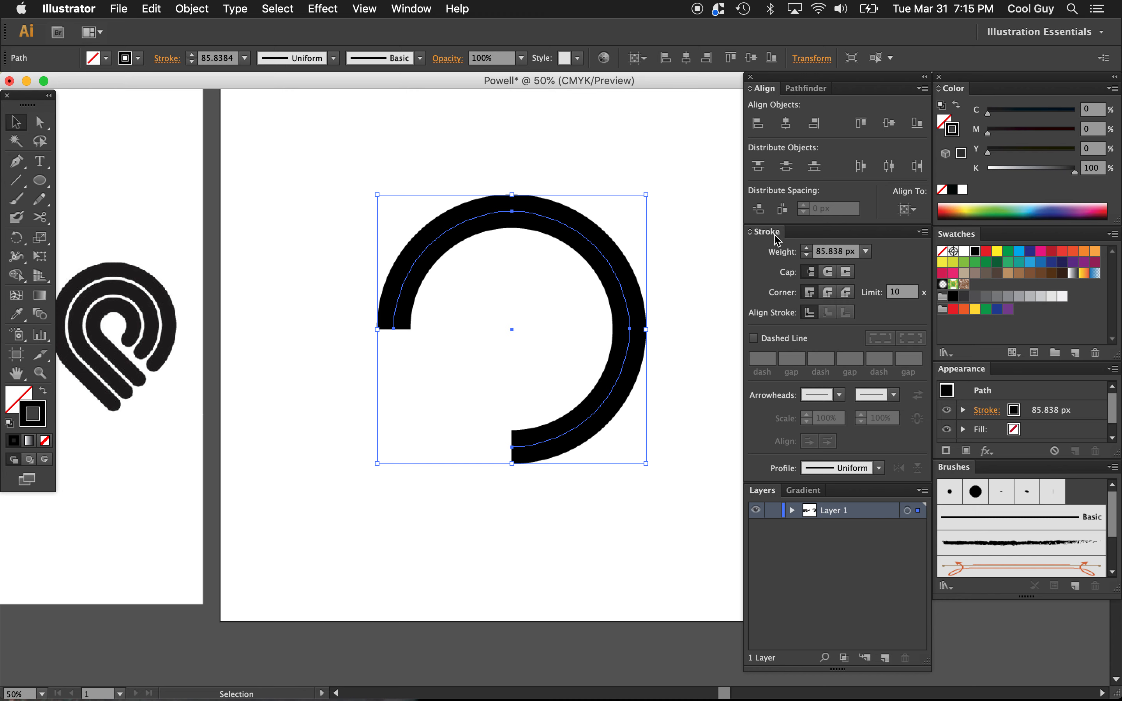
pyautogui.click(827, 272)
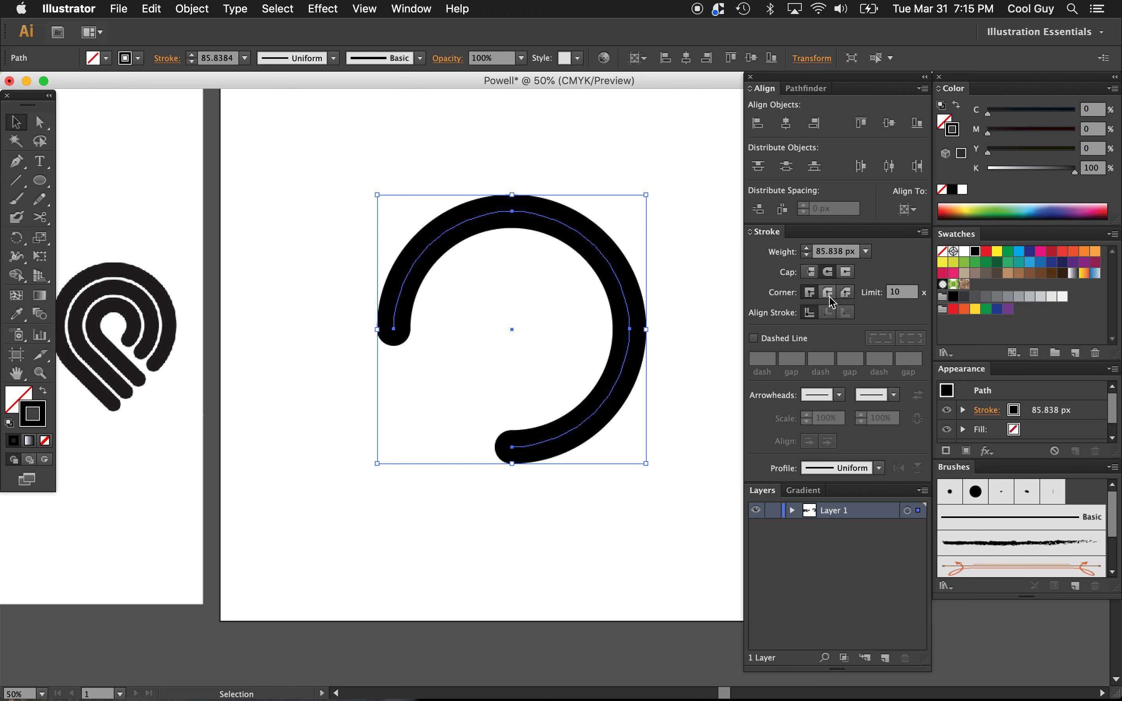
pyautogui.click(544, 255)
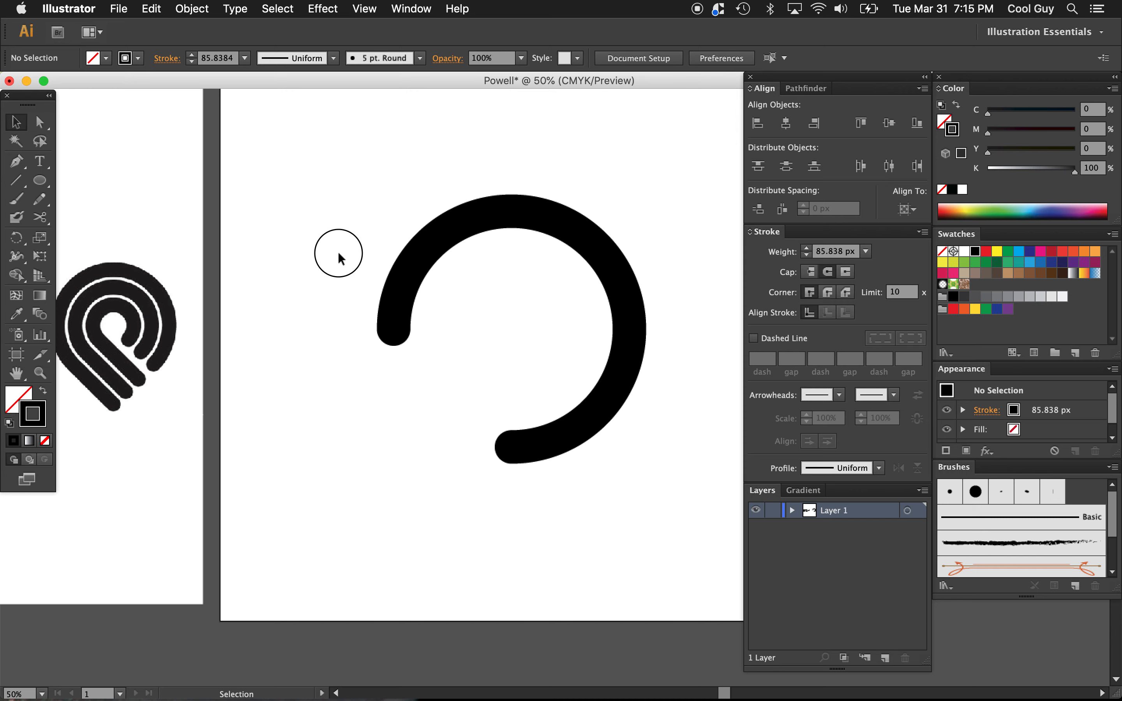
# Step: Extend the ring's left end straight down about 371 px with the Pen tool, and scale the resulting P path down proportionally together with its stroke
pyautogui.moveTo(338, 254); pyautogui.dragTo(474, 431)
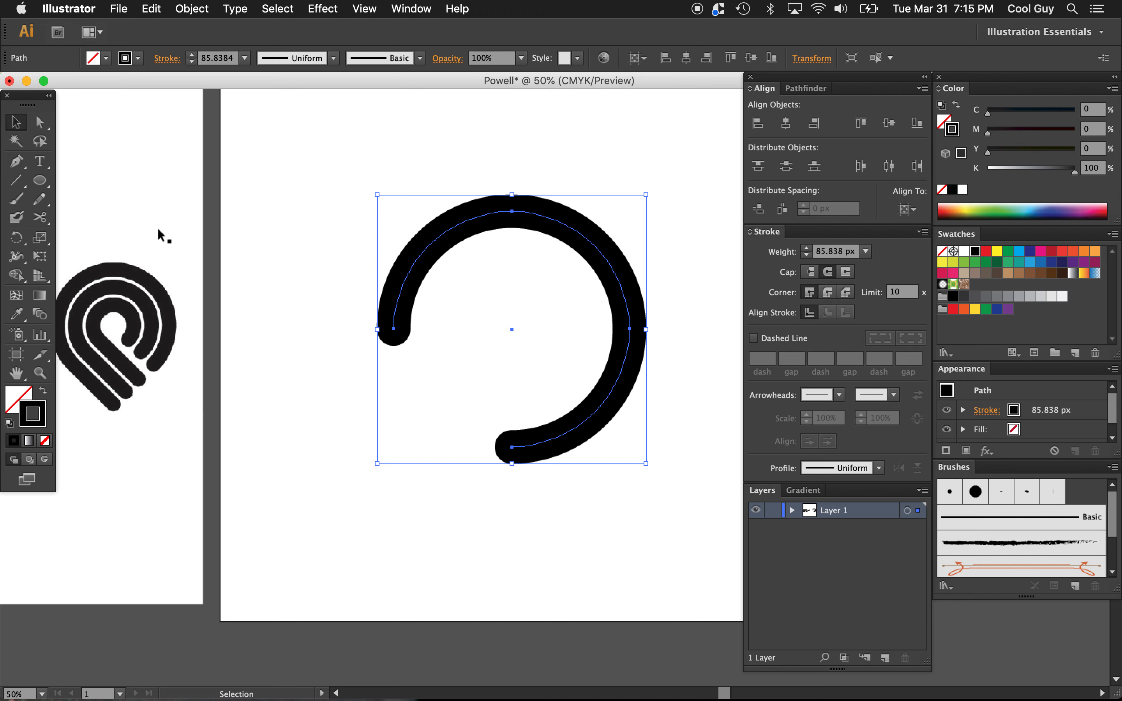
pyautogui.click(20, 164)
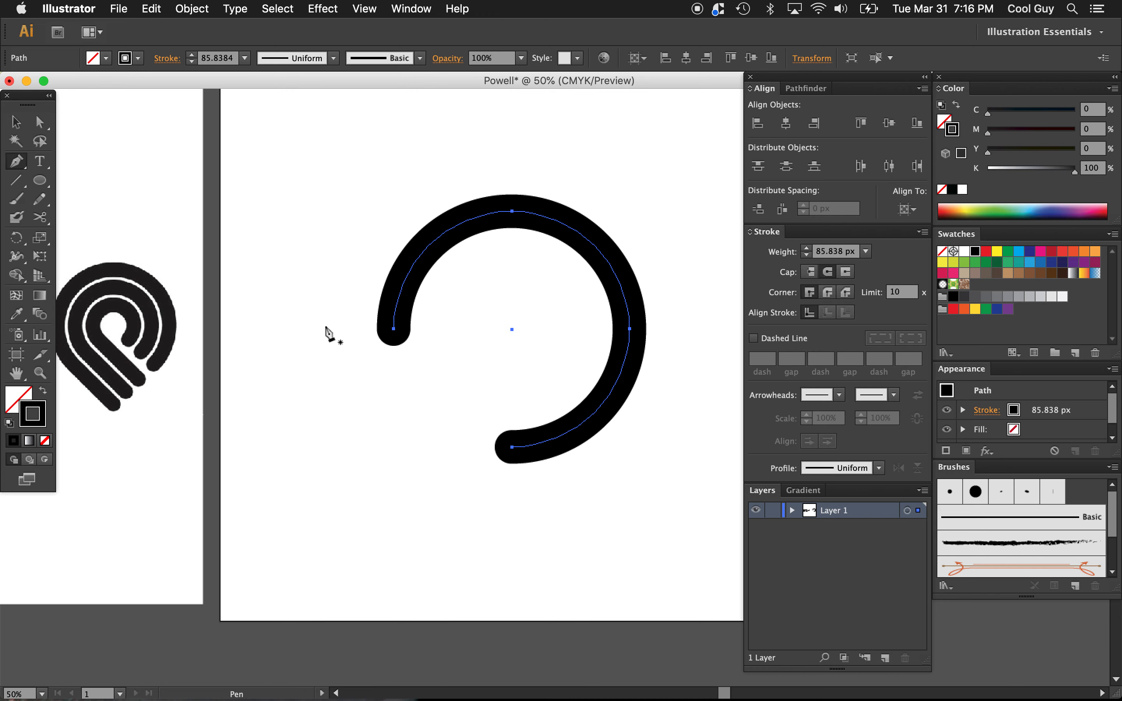
pyautogui.click(394, 329)
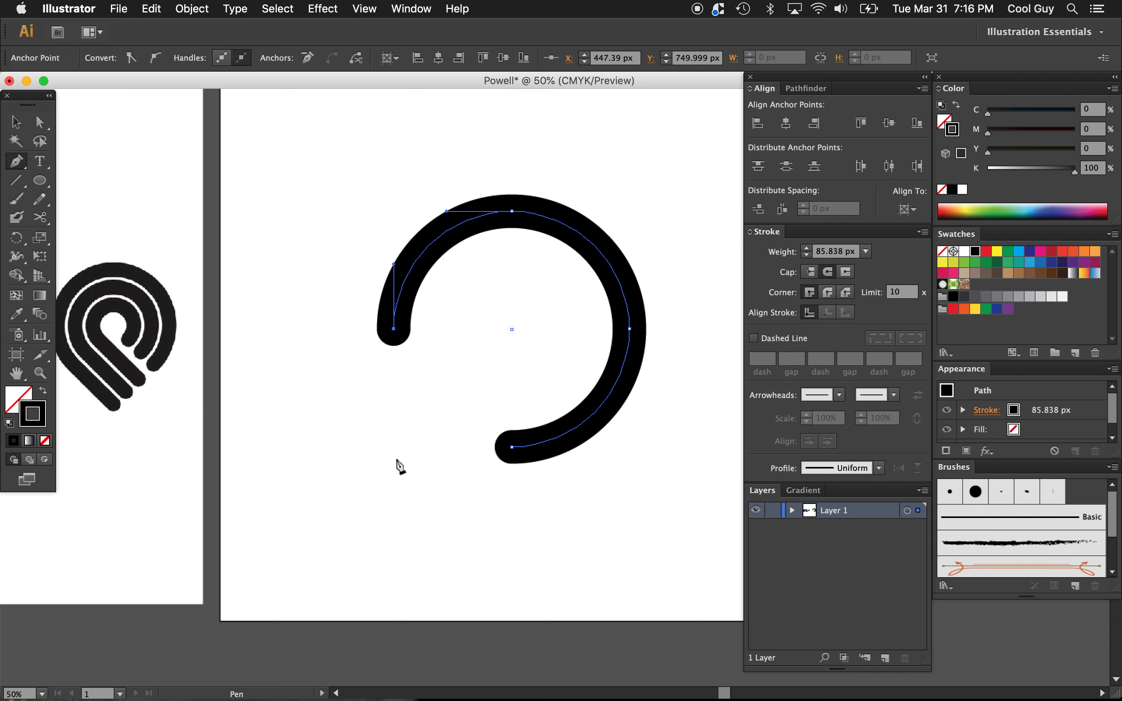
pyautogui.click(394, 473)
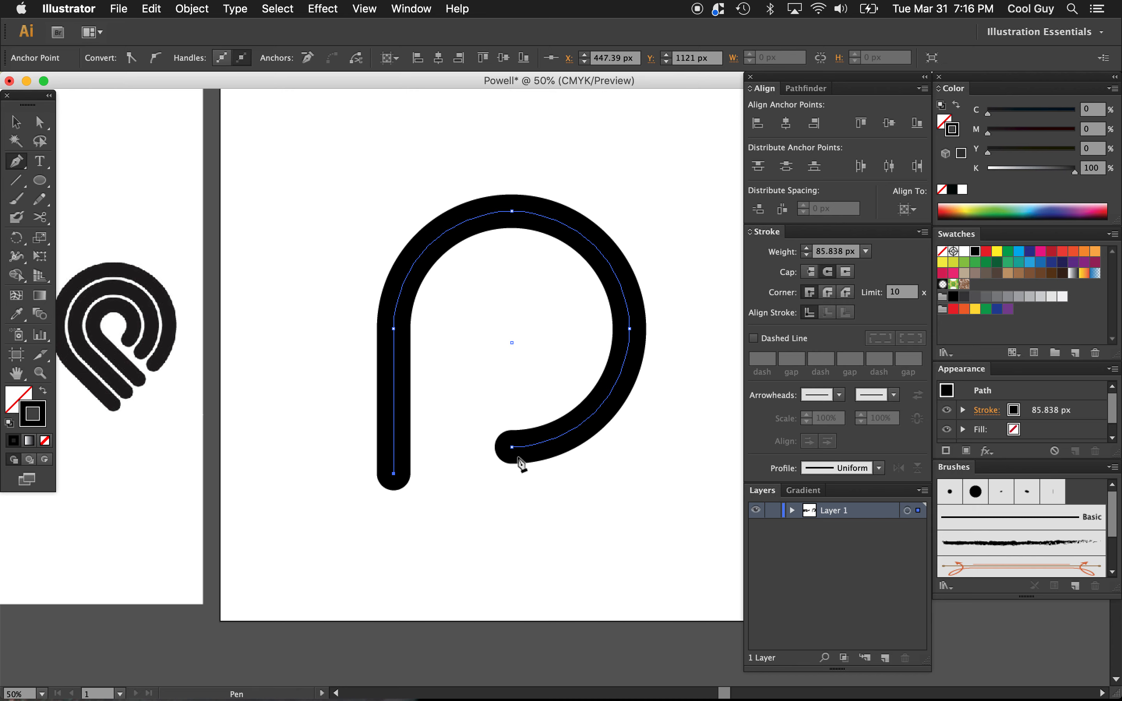
pyautogui.press('v')
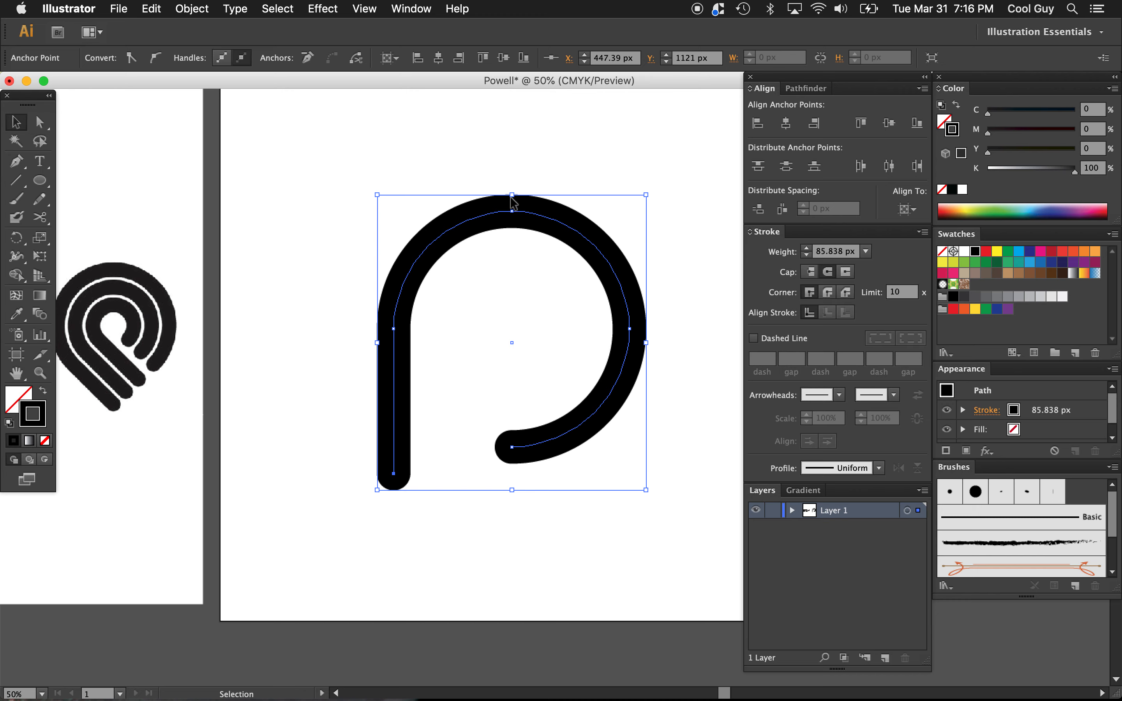
pyautogui.moveTo(512, 195)
pyautogui.mouseDown()
pyautogui.moveTo(509, 266)
pyautogui.moveTo(501, 211)
pyautogui.moveTo(512, 257)
pyautogui.mouseUp()
pyautogui.click(787, 123)
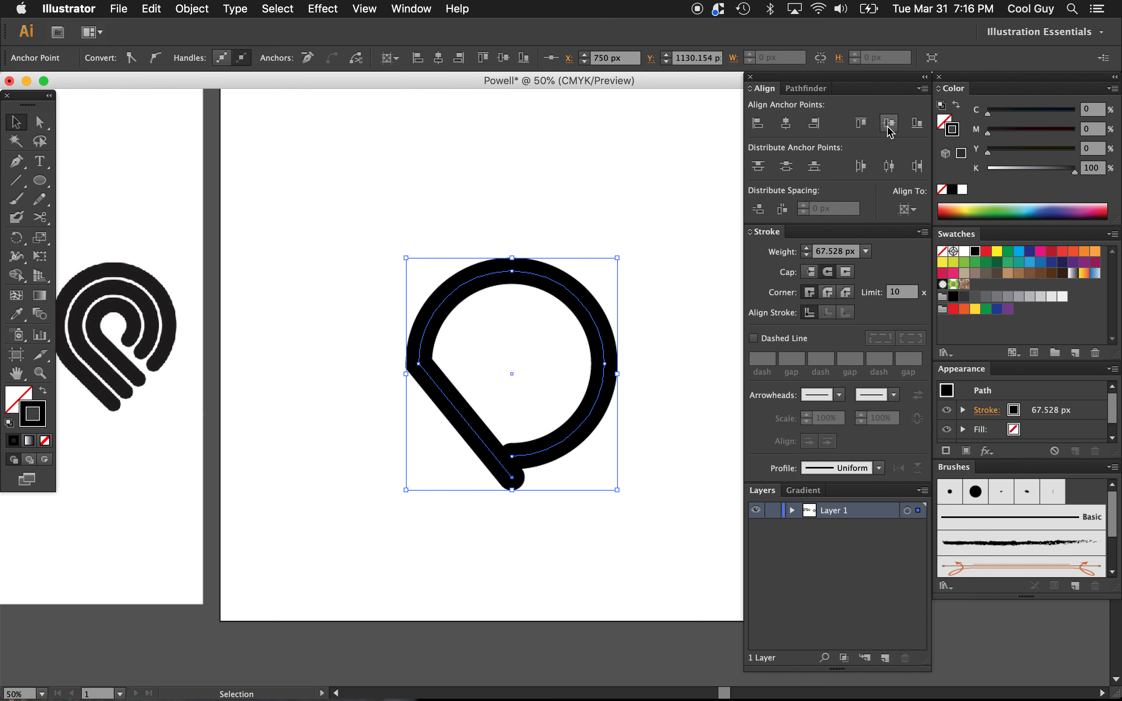
pyautogui.click(888, 123)
pyautogui.press('super+z')
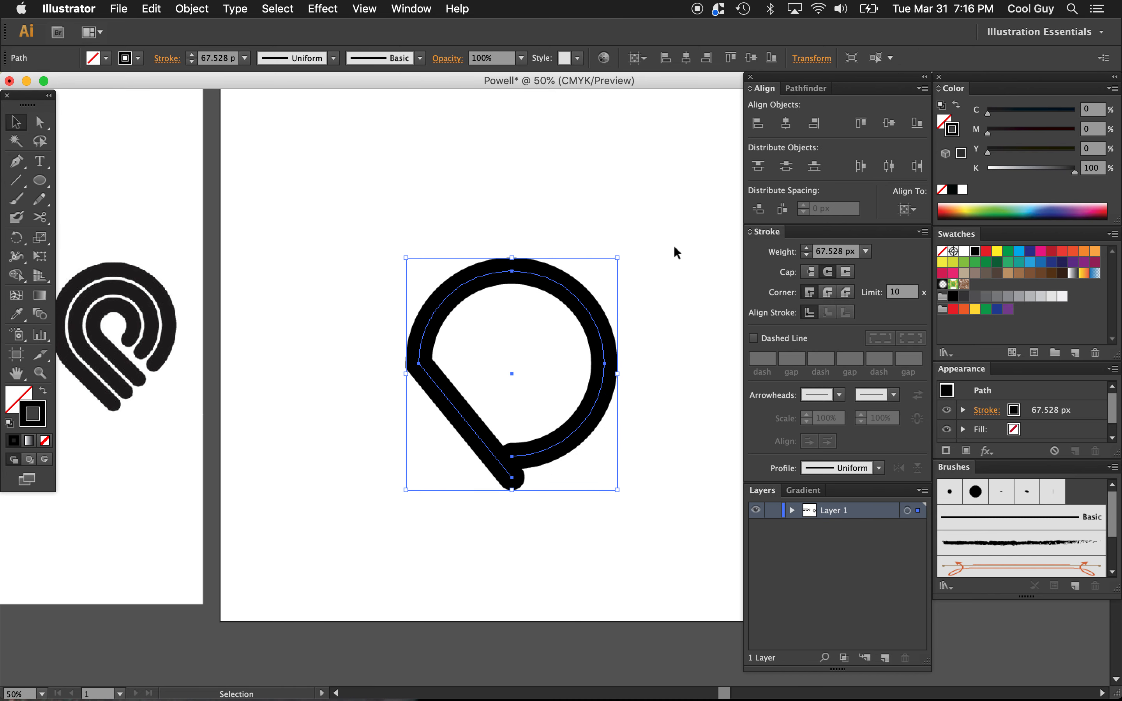
pyautogui.press('super+z')
# Step: Reselect the P path as a whole object, center it vertically on the artboard, and deselect it
pyautogui.click(657, 237)
pyautogui.click(584, 292)
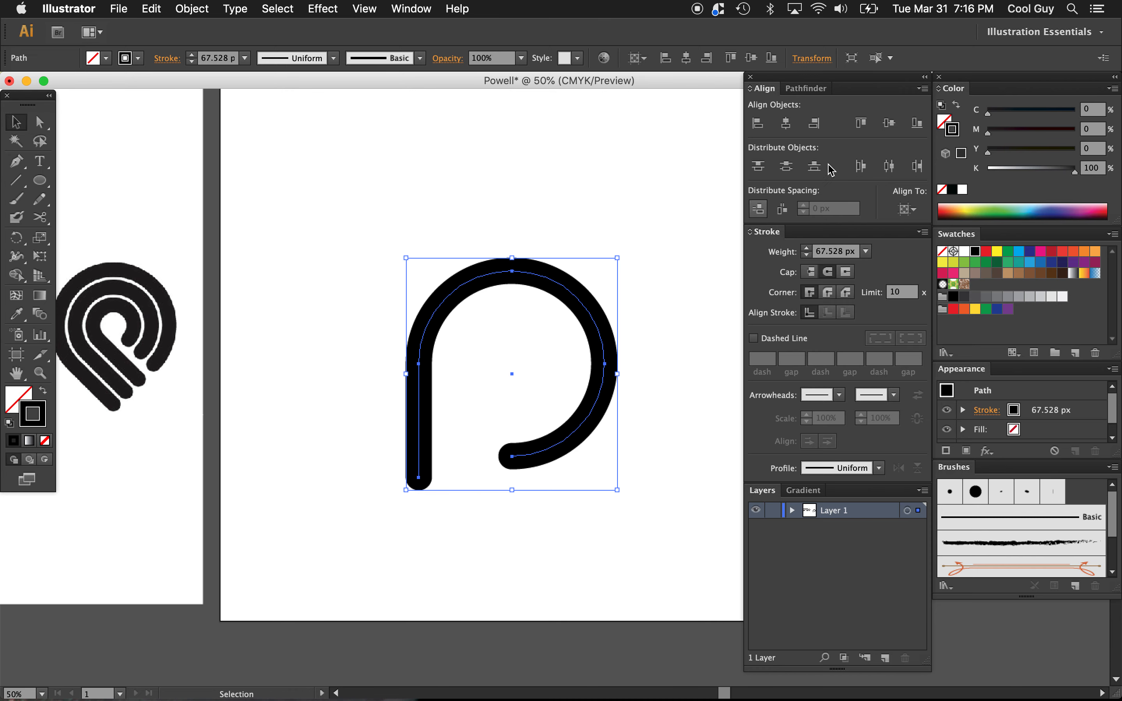
pyautogui.click(889, 123)
pyautogui.click(680, 214)
pyautogui.hscroll(1, 681, 214)
pyautogui.hscroll(2, 681, 216)
pyautogui.scroll(2, 681, 217)
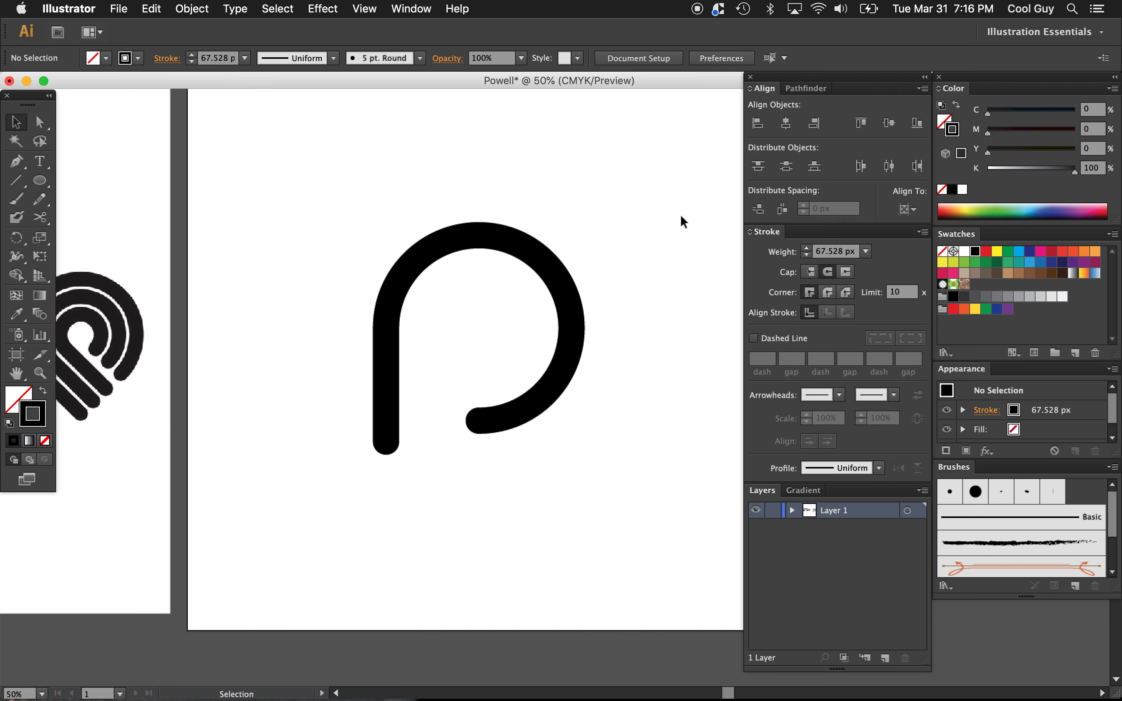
# Step: Try stroke weights of 100 px and 80 px on the P path, settle on 90 px, and compare it with the reference logo
pyautogui.moveTo(594, 244); pyautogui.dragTo(425, 353)
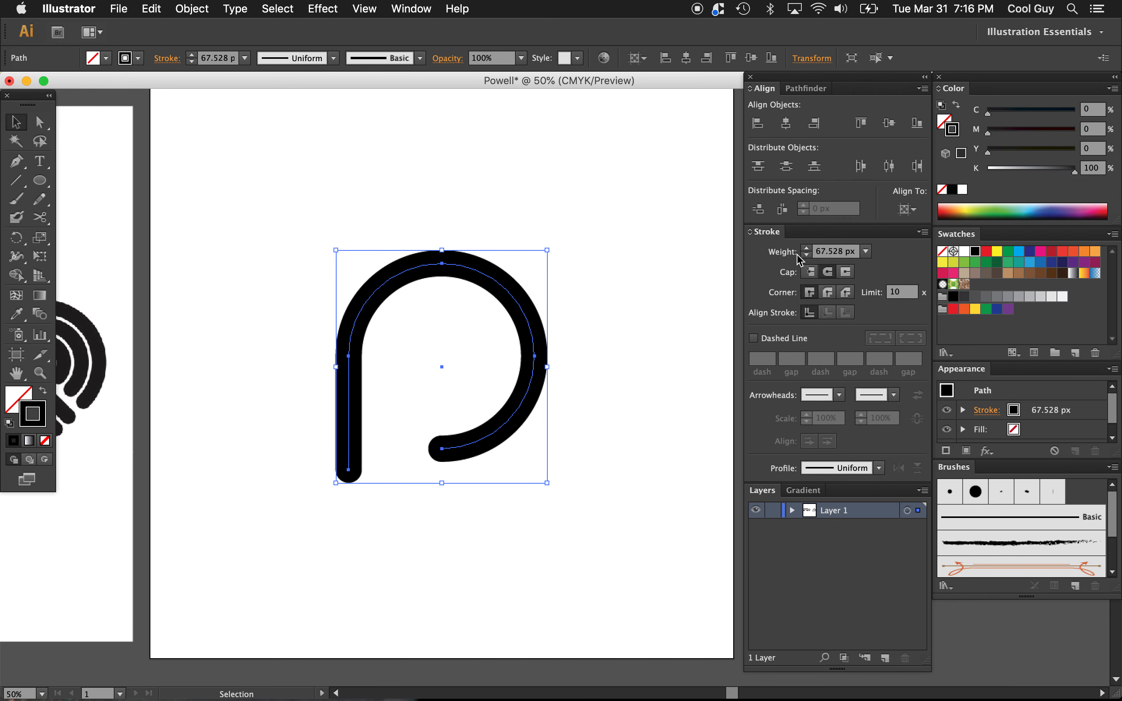
pyautogui.doubleClick(829, 254)
pyautogui.click(827, 254)
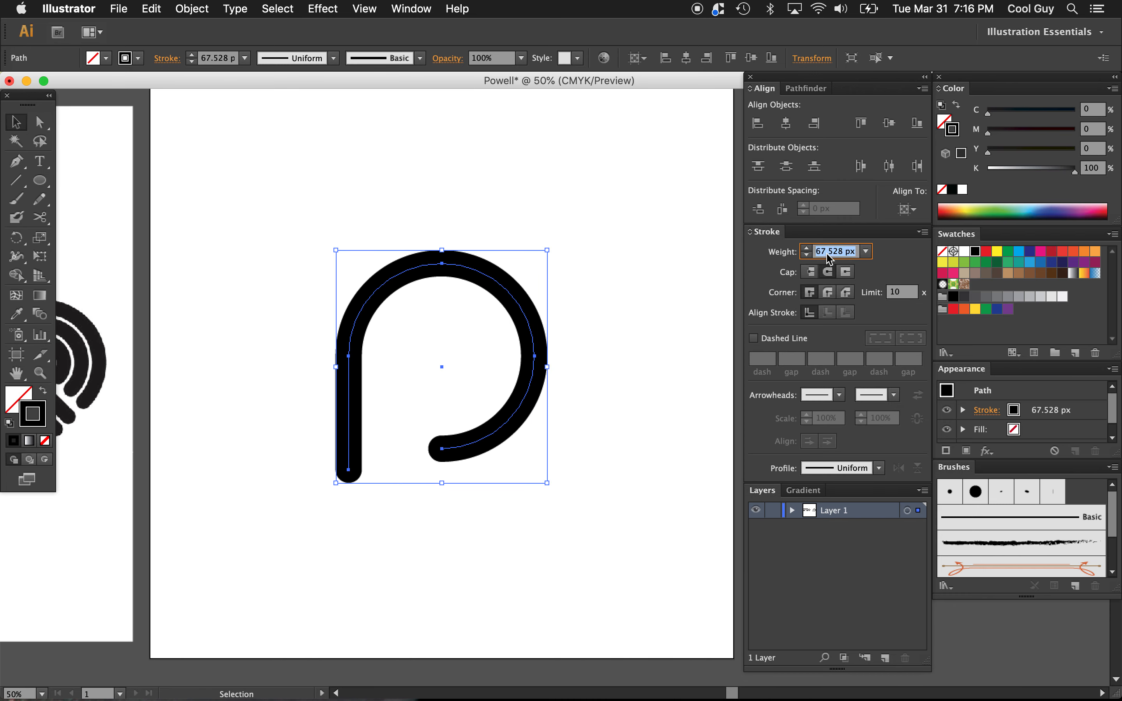
pyautogui.write('100')
pyautogui.press('Return')
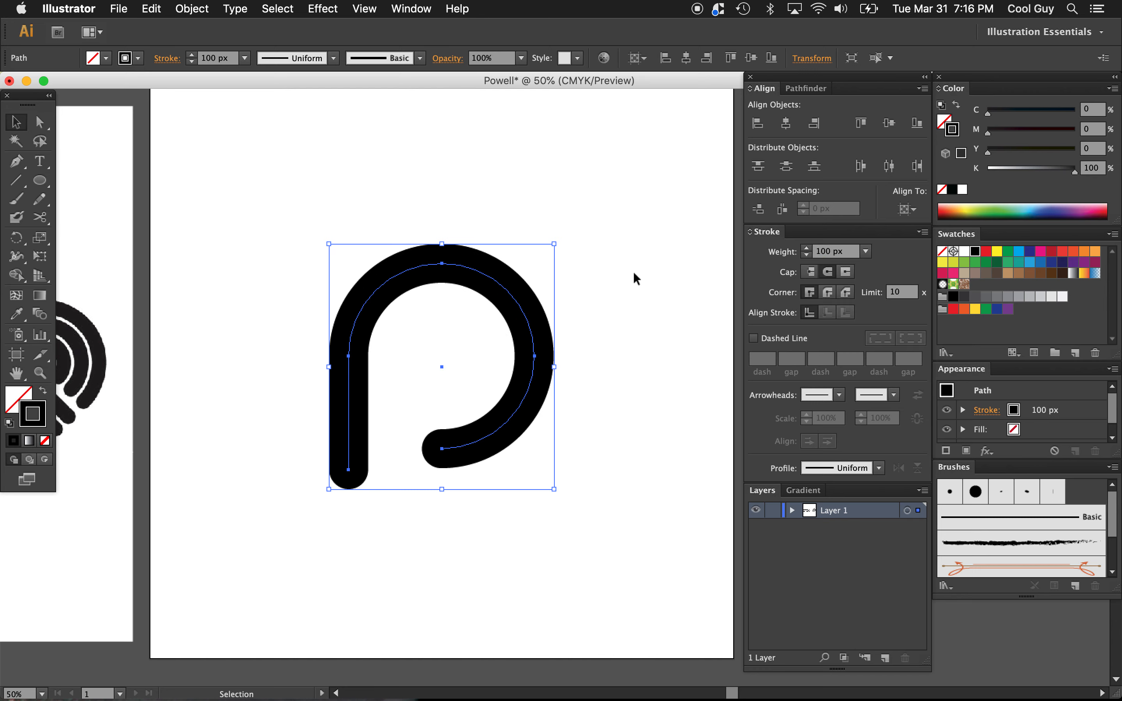
pyautogui.doubleClick(847, 251)
pyautogui.write('80')
pyautogui.press('Return')
pyautogui.write('90')
pyautogui.press('Return')
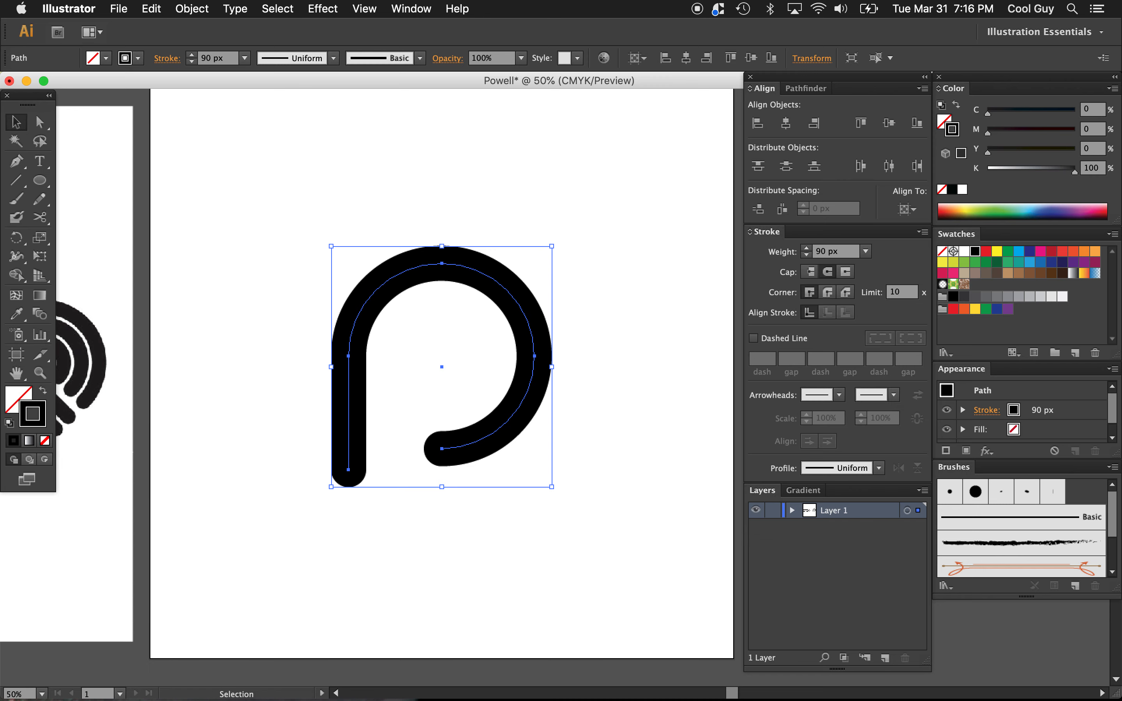
pyautogui.click(596, 258)
pyautogui.hscroll(-5, 596, 258)
pyautogui.scroll(-2, 596, 258)
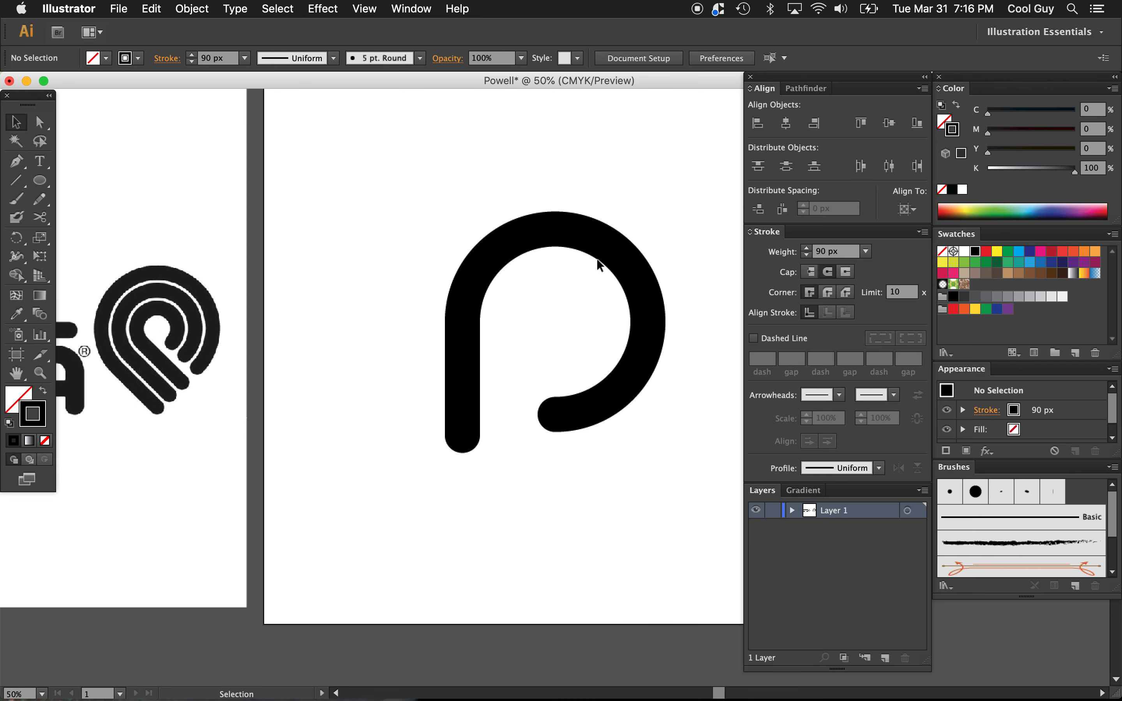
# Step: Offset the P path by 110 px with mitered joins to create the outer and inner stripes, and deselect the result
pyautogui.hscroll(3, 624, 259)
pyautogui.scroll(1, 624, 260)
pyautogui.moveTo(622, 236); pyautogui.dragTo(342, 460)
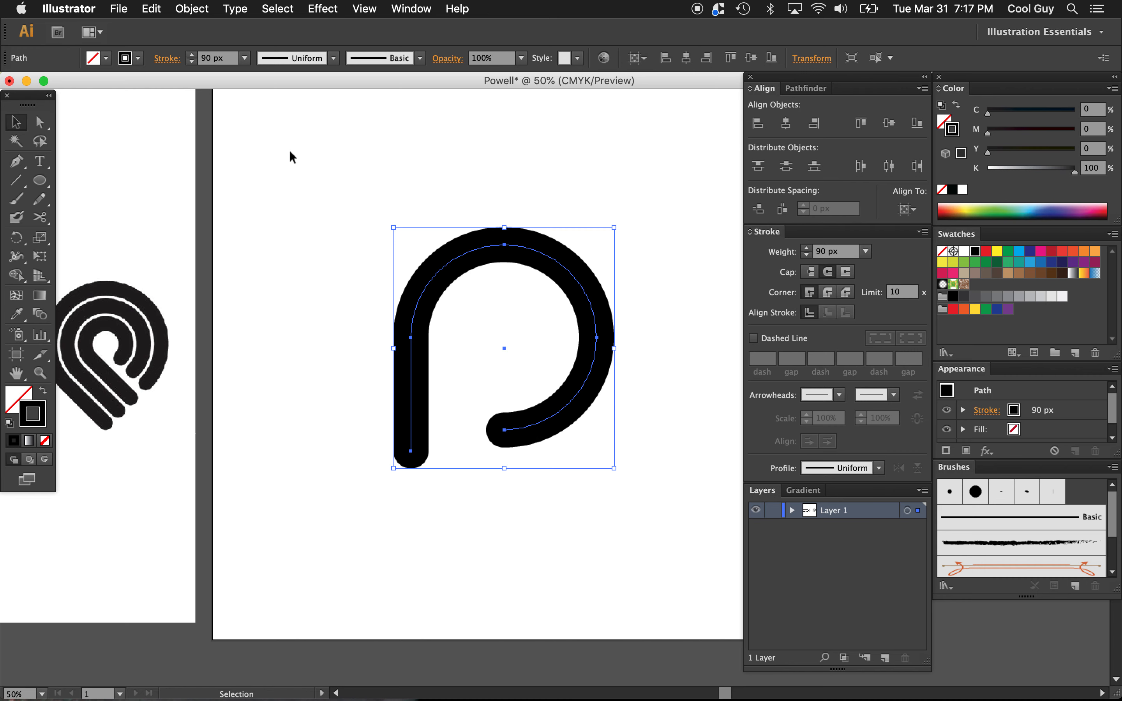
pyautogui.click(192, 9)
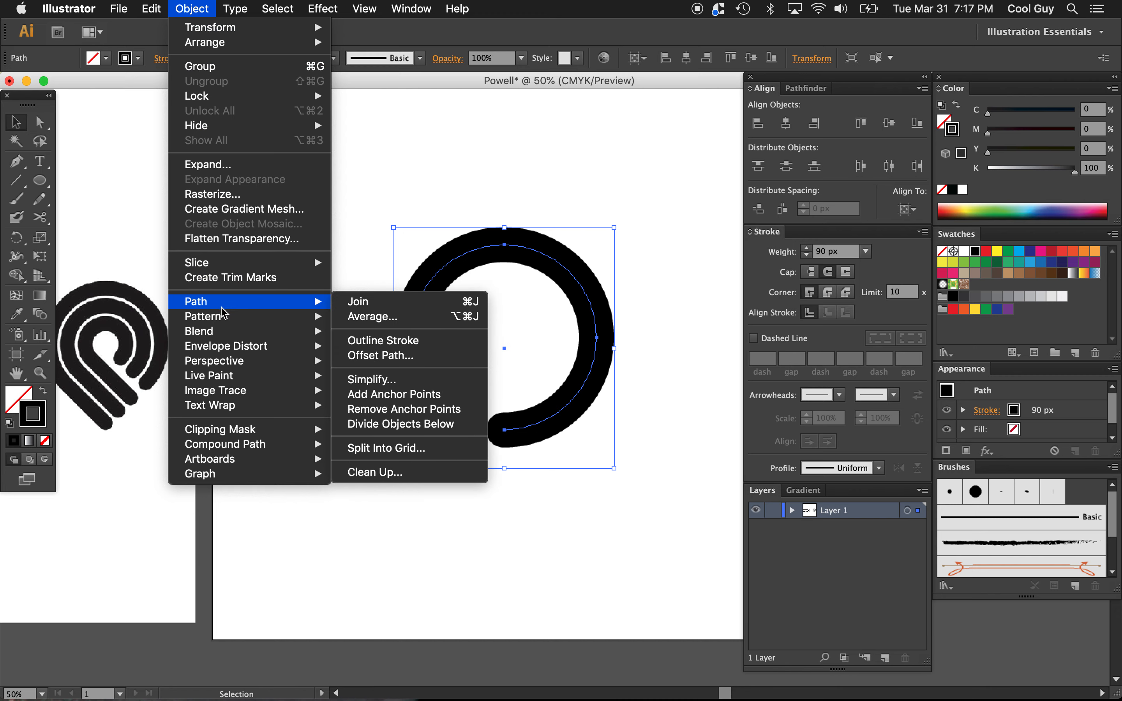
pyautogui.moveTo(234, 306)
pyautogui.click(377, 356)
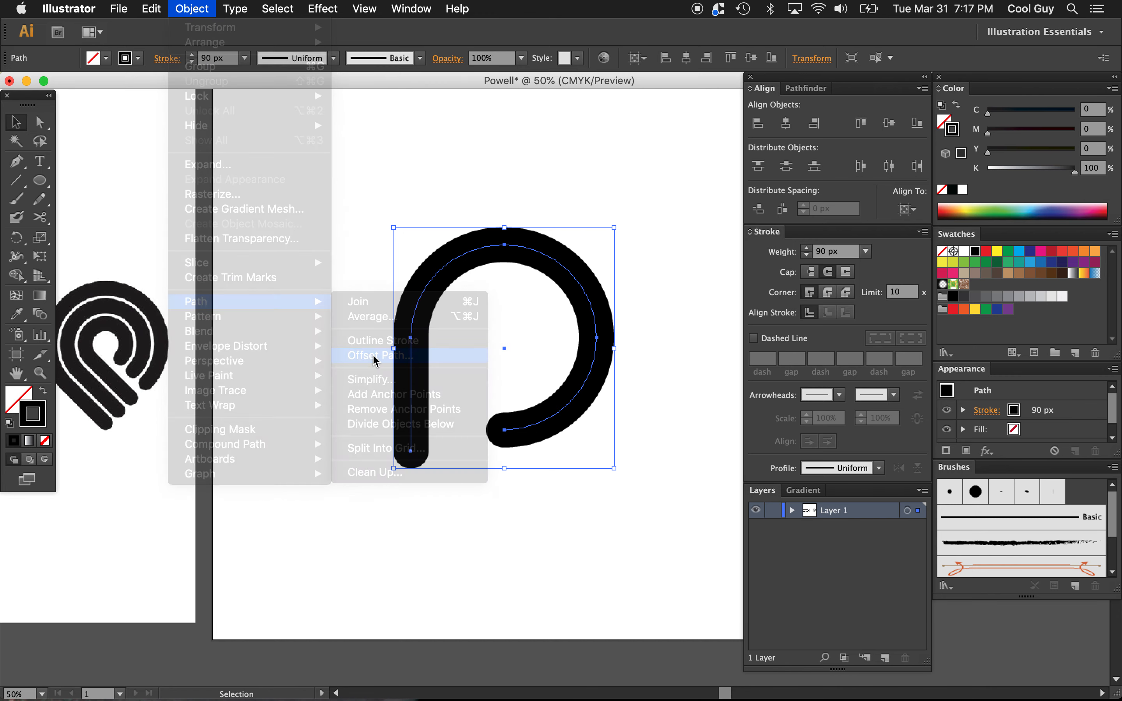
pyautogui.click(689, 266)
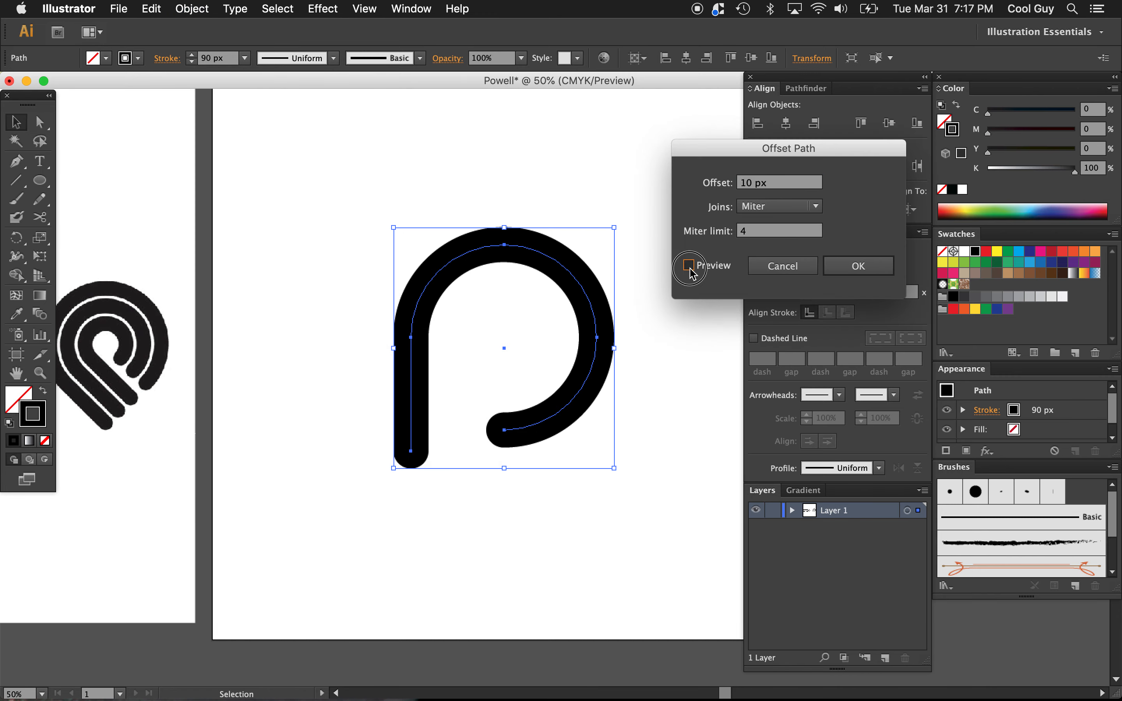
pyautogui.click(796, 186)
pyautogui.hotkey('shift', 'Up')
pyautogui.hotkey('shift', 'Up')
pyautogui.hotkey('shift', 'Up')
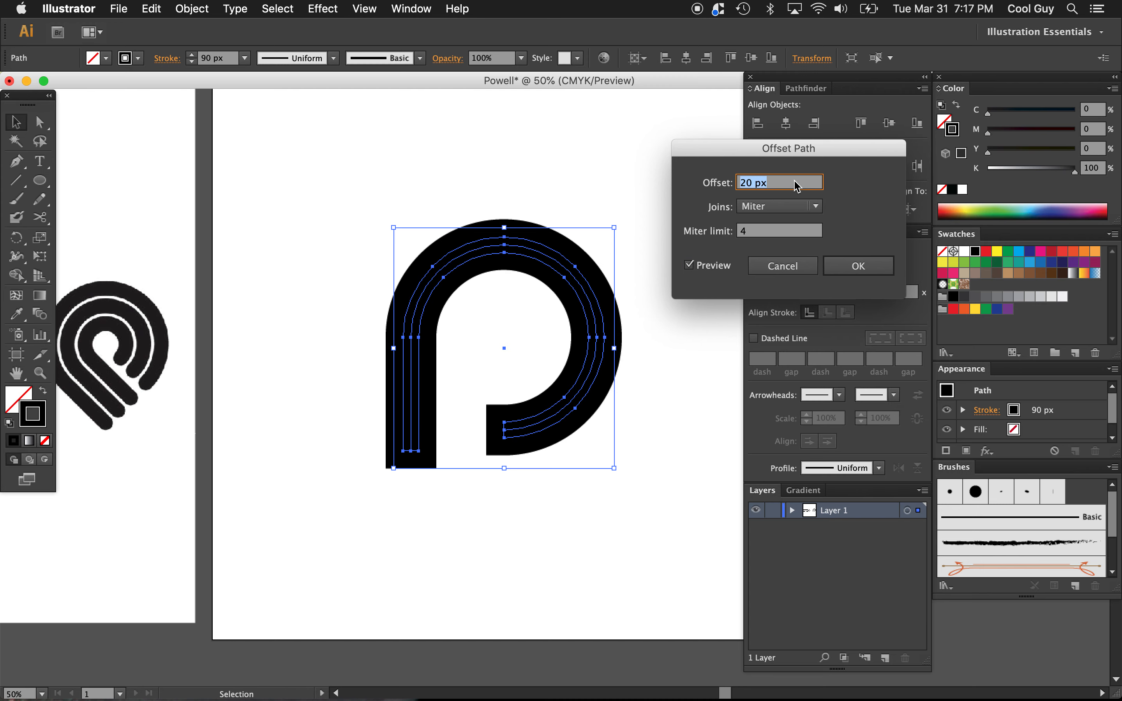
pyautogui.hotkey('shift', 'Up')
pyautogui.hotkey('shift', 'Up')
pyautogui.hotkey('shift', 'Up')
pyautogui.hotkey('shift', 'Up')
pyautogui.hotkey('shift', 'Up')
pyautogui.hotkey('shift', 'Up')
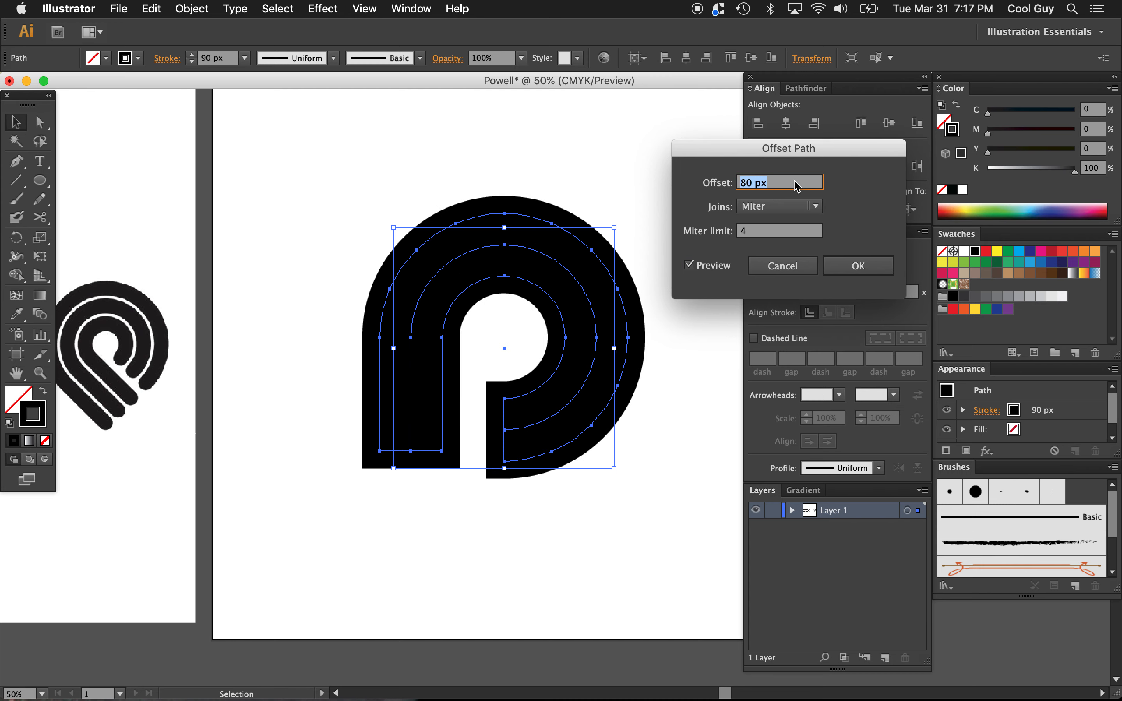
pyautogui.hotkey('shift', 'Up')
pyautogui.hotkey('shift', 'Down')
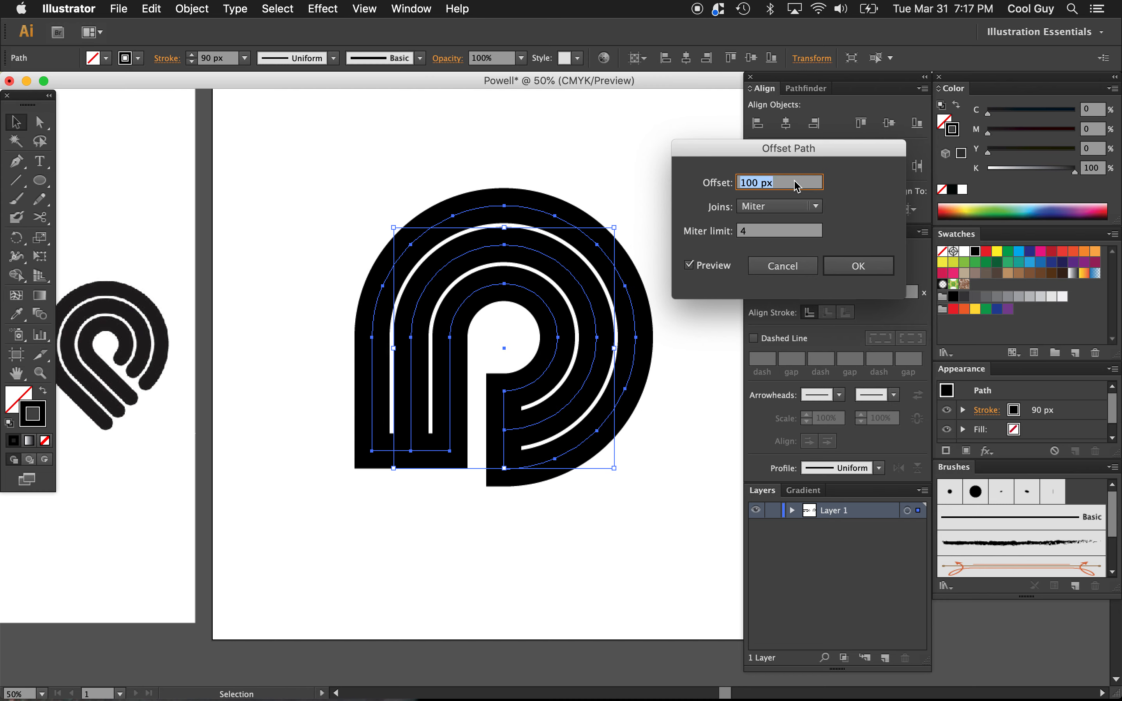
pyautogui.hotkey('shift', 'Up')
pyautogui.hotkey('shift', 'Down')
pyautogui.hotkey('shift', 'Up')
pyautogui.hotkey('shift', 'Down')
pyautogui.hotkey('shift', 'Up')
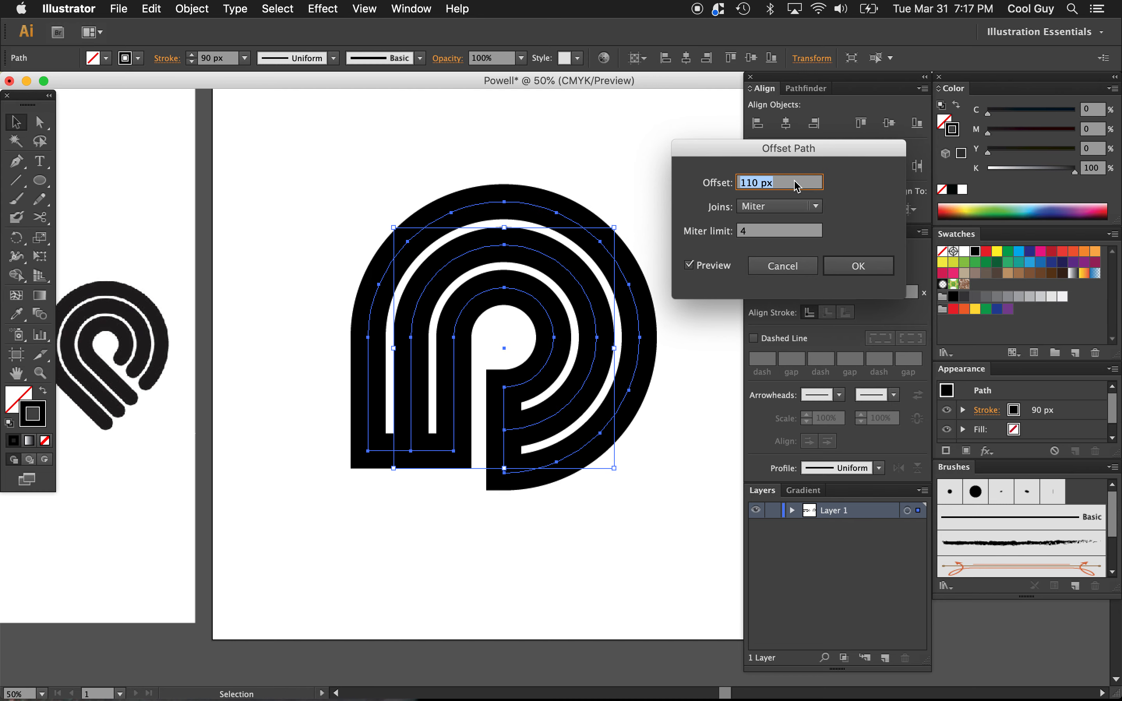
pyautogui.hotkey('shift', 'Down')
pyautogui.hotkey('shift', 'Up')
pyautogui.click(858, 266)
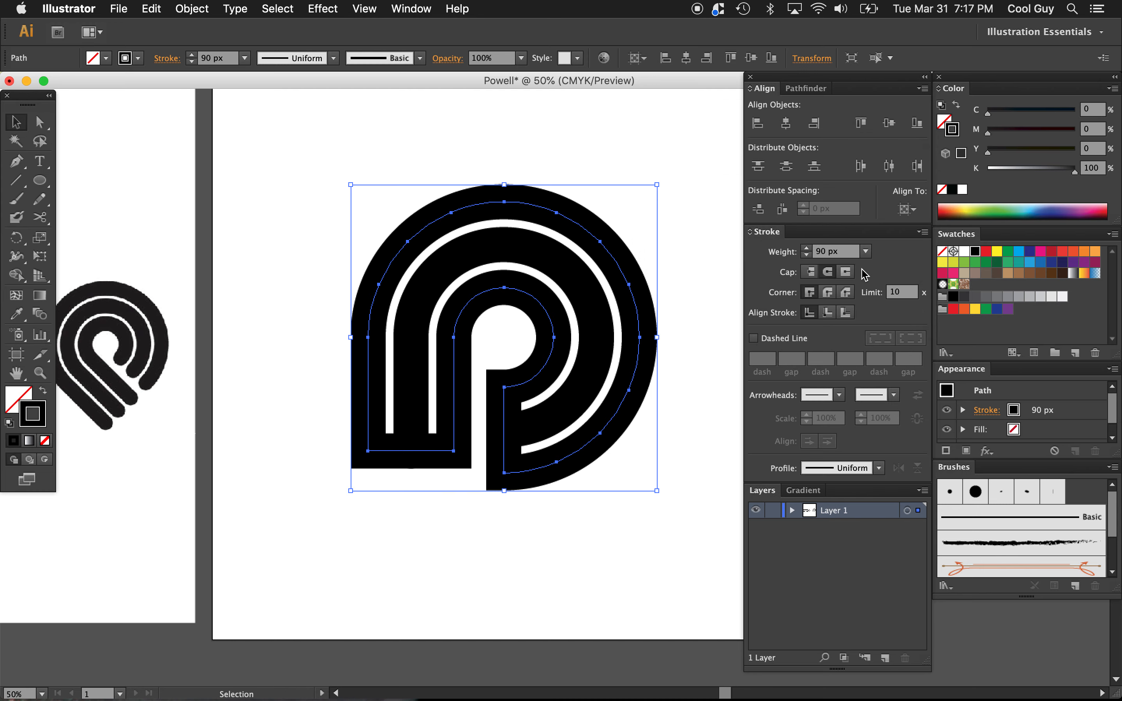
pyautogui.click(603, 534)
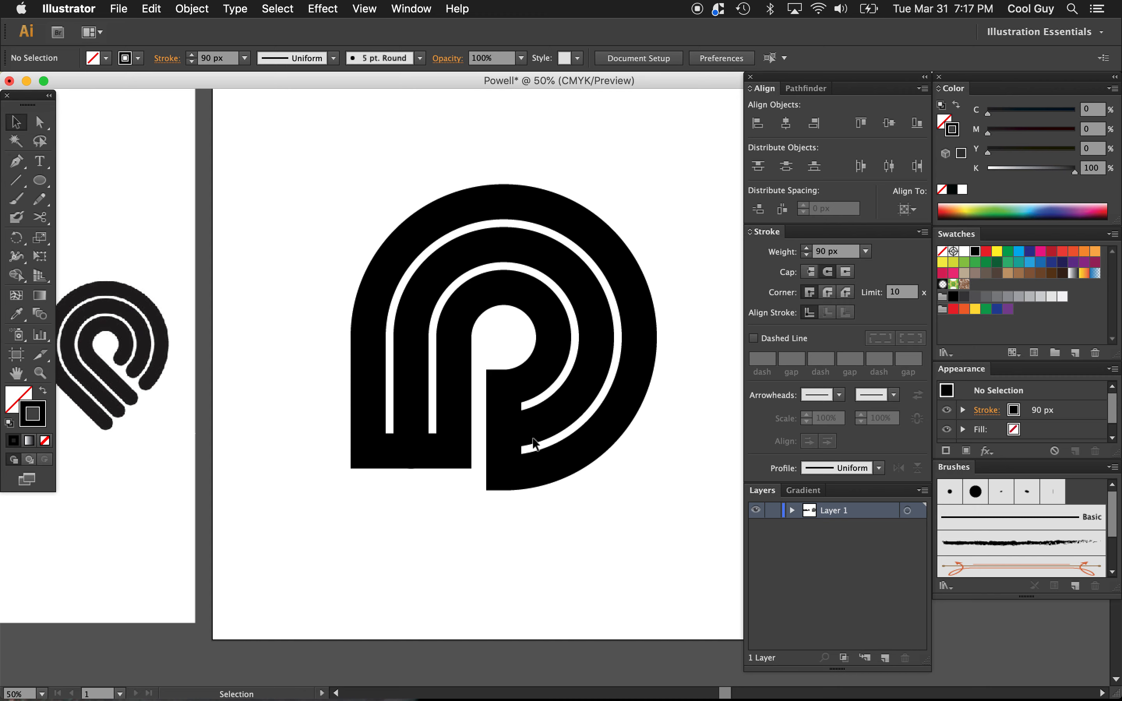
# Step: Cut the offset path at the inner and outer anchor points of the bowl's lower end with the Scissors tool and delete the vertical connecting segment
pyautogui.click(508, 426)
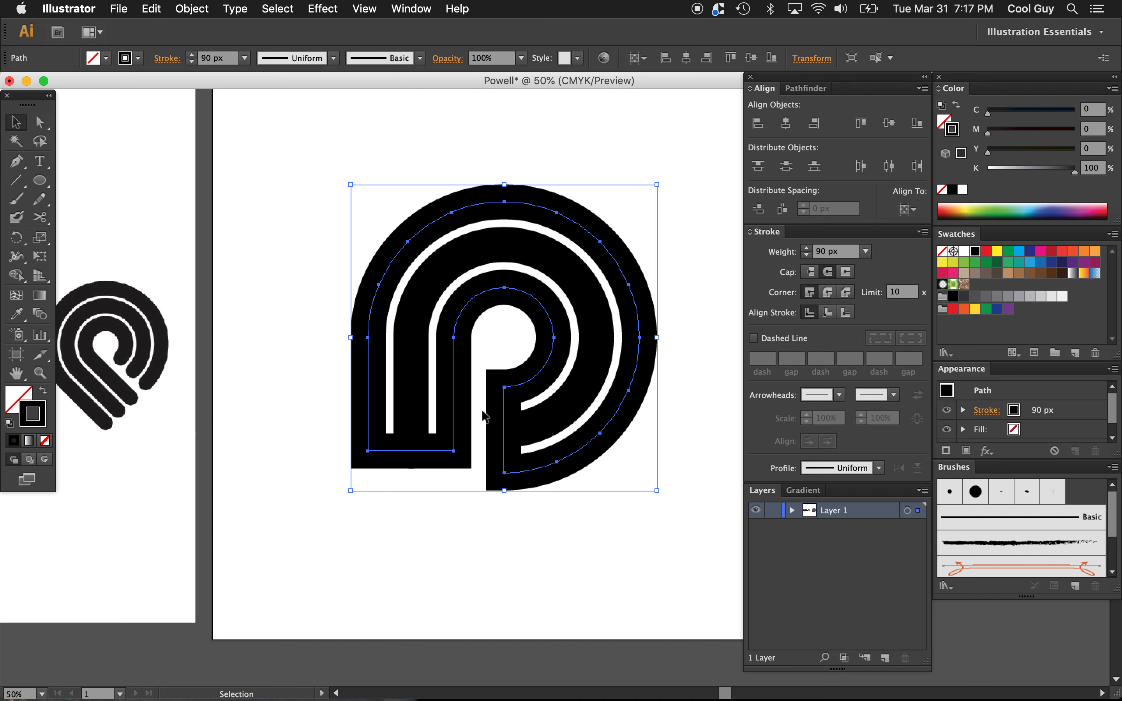
pyautogui.click(40, 217)
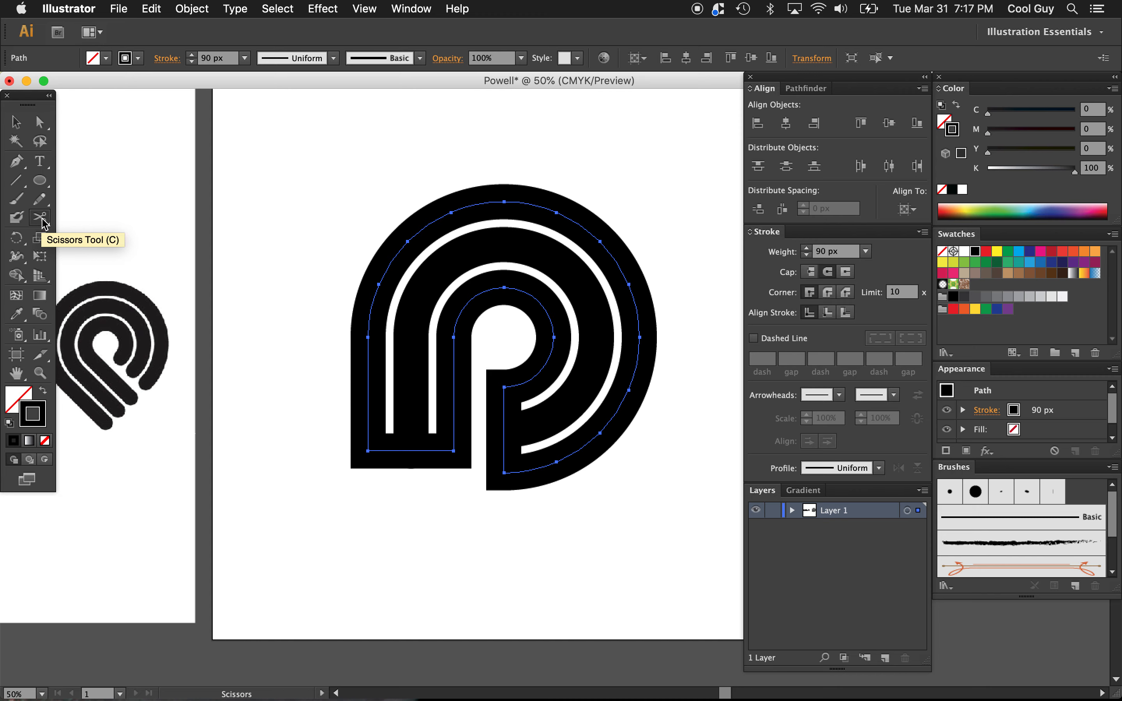
pyautogui.click(504, 387)
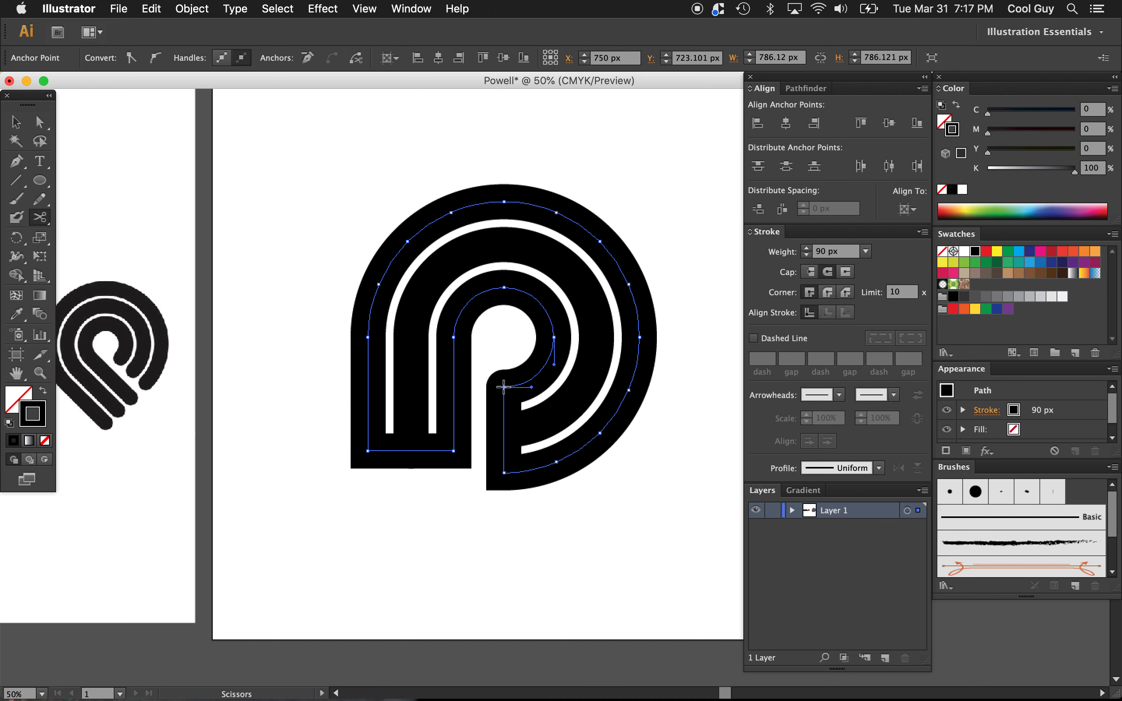
pyautogui.click(504, 473)
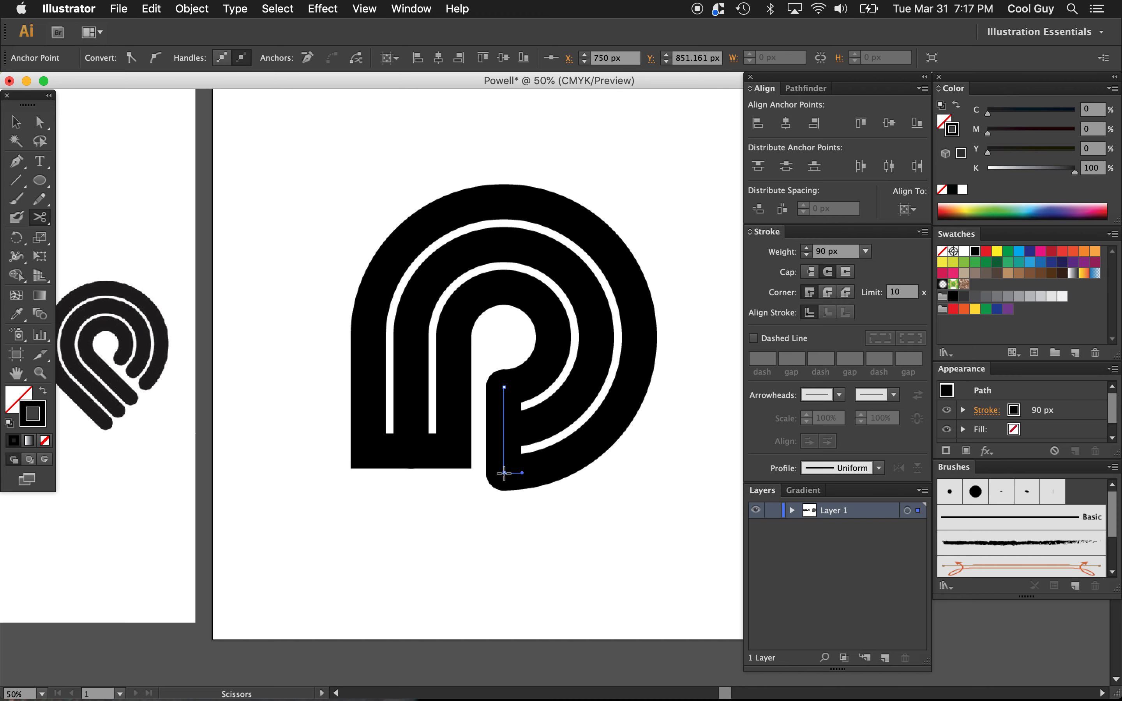
pyautogui.press('v')
pyautogui.press('Delete')
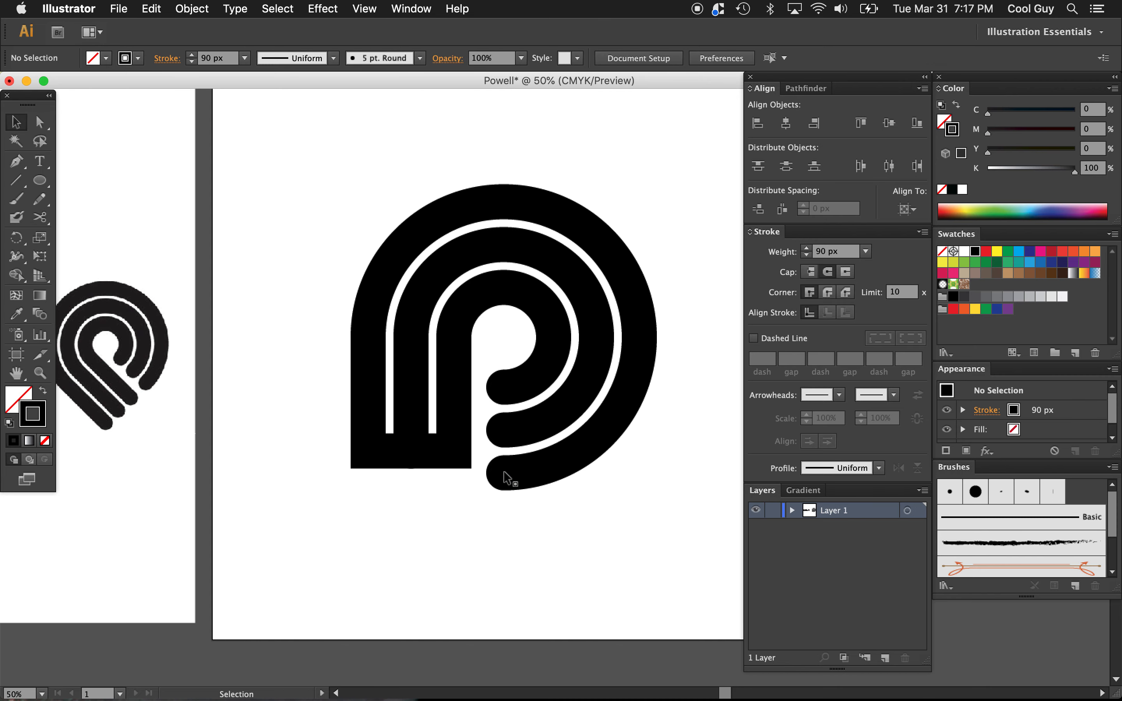
# Step: Cut the offset path at the two bottom corners of the P's stem with the Scissors tool and delete the horizontal connecting segment
pyautogui.click(454, 428)
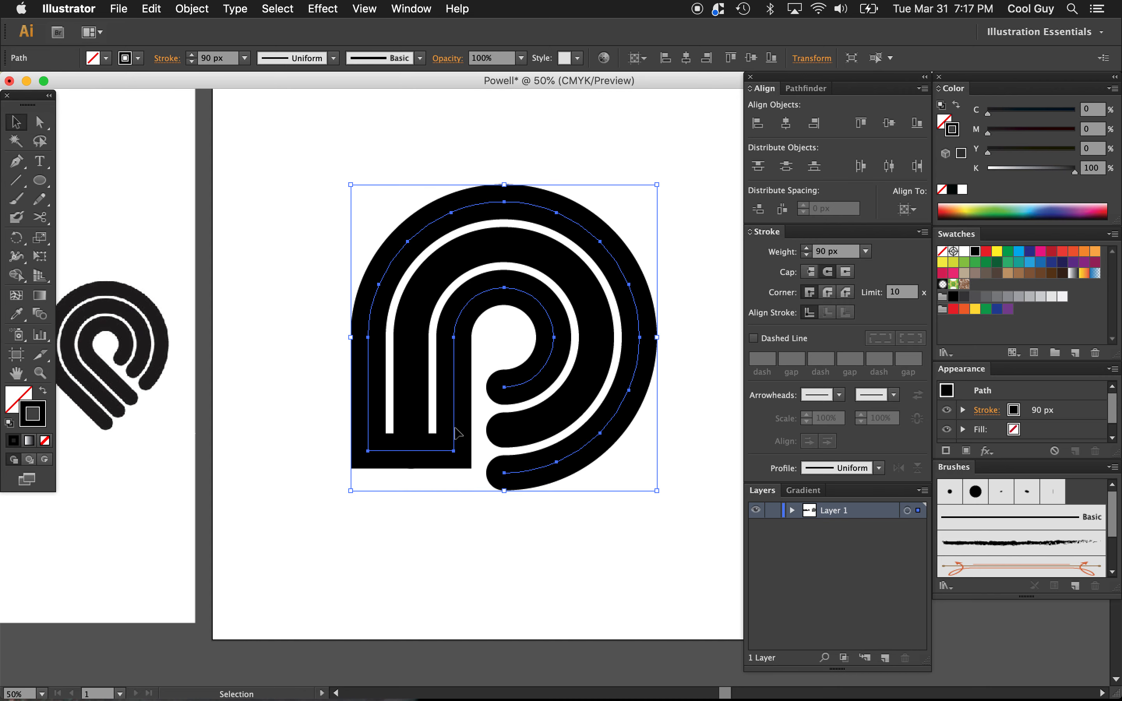
pyautogui.press('c')
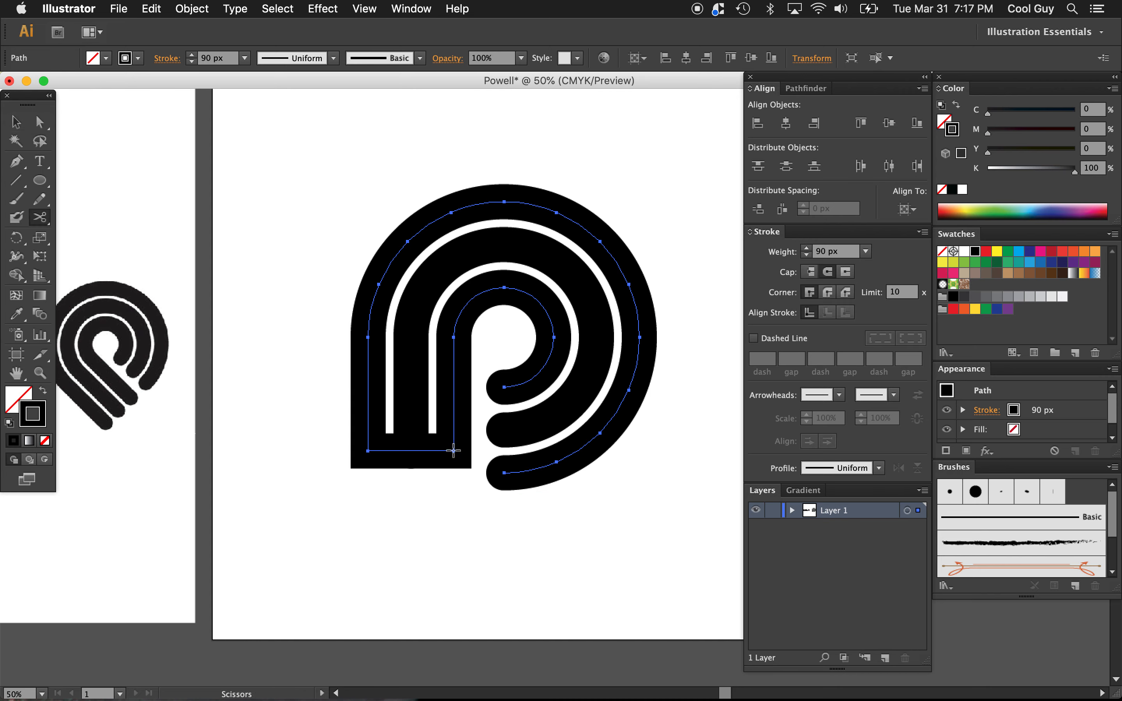
pyautogui.click(453, 450)
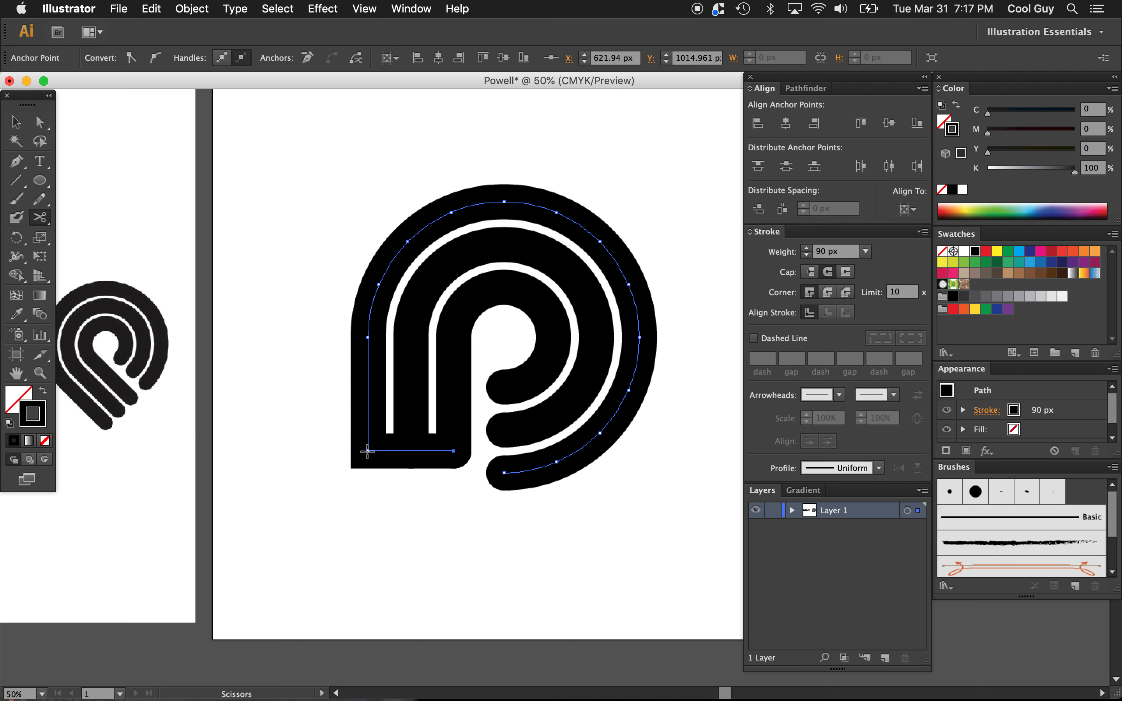
pyautogui.click(368, 451)
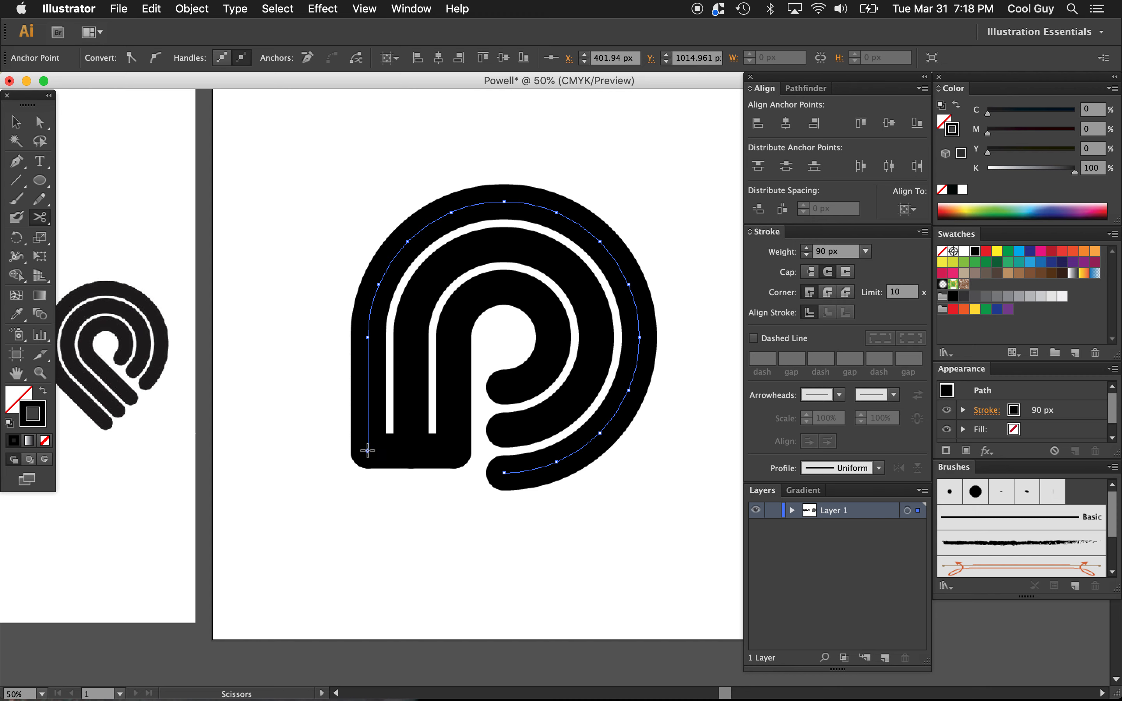
pyautogui.press('v')
pyautogui.click(401, 453)
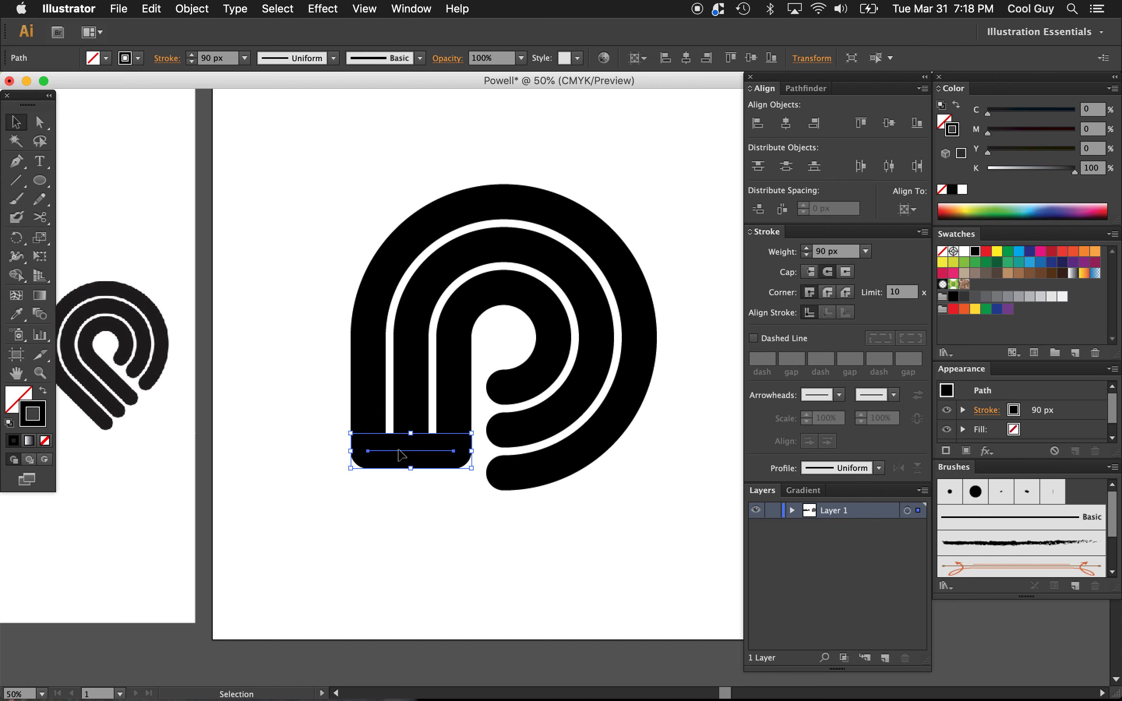
pyautogui.press('Delete')
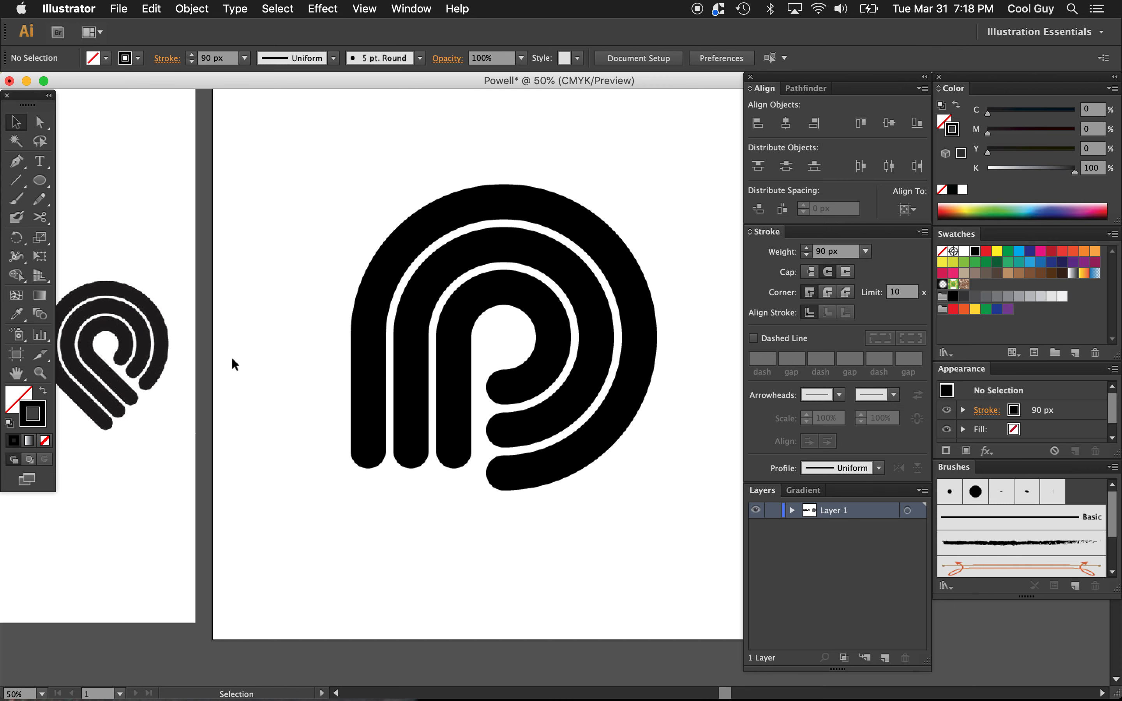
# Step: Move the bottom endpoints of the three stem stripes straight down until they line up with the outer bowl stripe's lower end, and deselect
pyautogui.hscroll(-5, 232, 356)
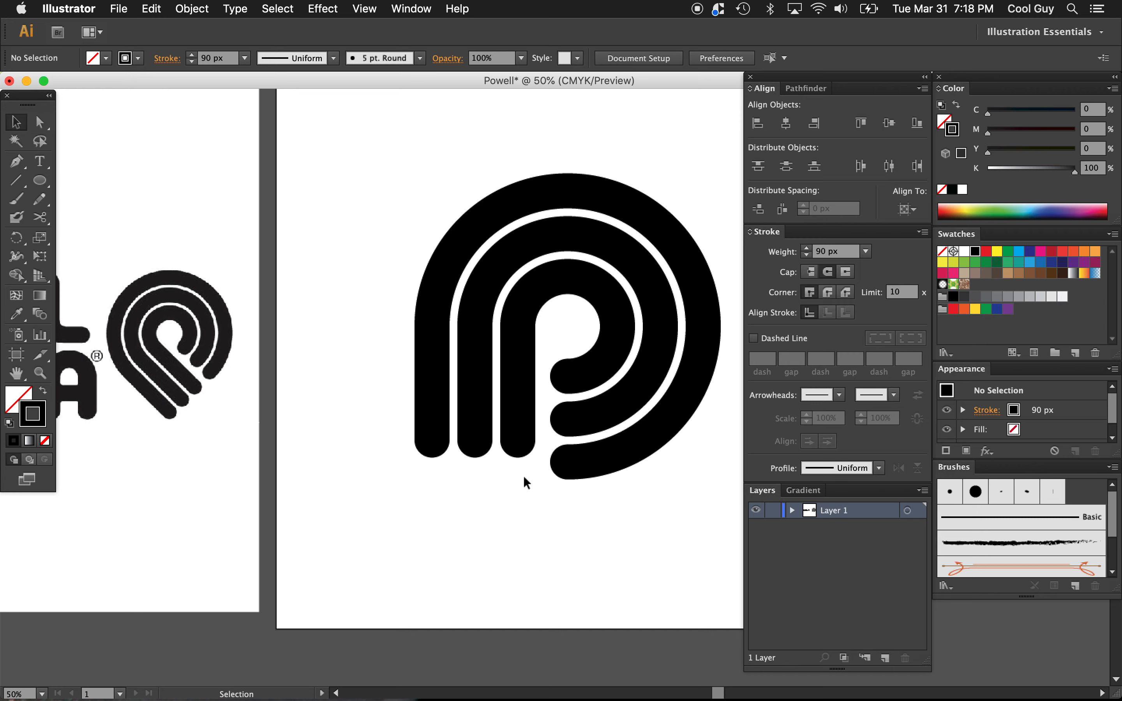
pyautogui.click(40, 122)
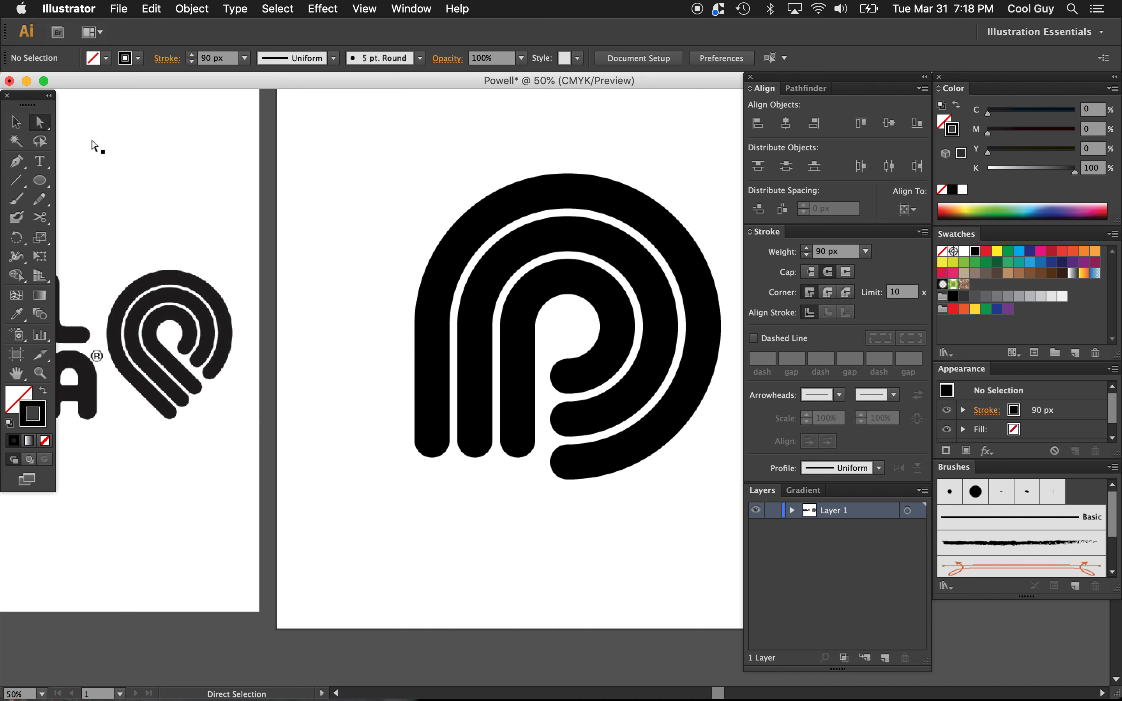
pyautogui.click(385, 413)
pyautogui.moveTo(384, 413); pyautogui.dragTo(563, 499)
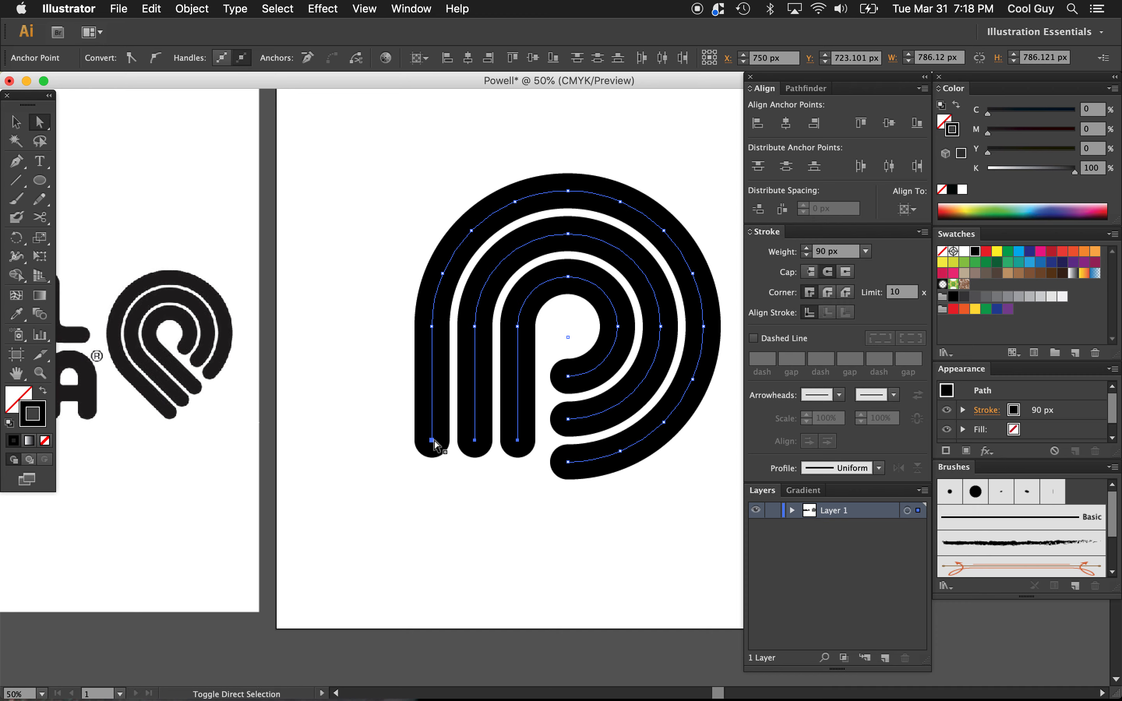
pyautogui.hotkey('shift', 'Down')
pyautogui.hotkey('shift', 'Down')
pyautogui.hotkey('shift', 'Down')
pyautogui.hotkey('shift', 'Down')
pyautogui.hotkey('shift', 'Down')
pyautogui.hotkey('shift', 'Down')
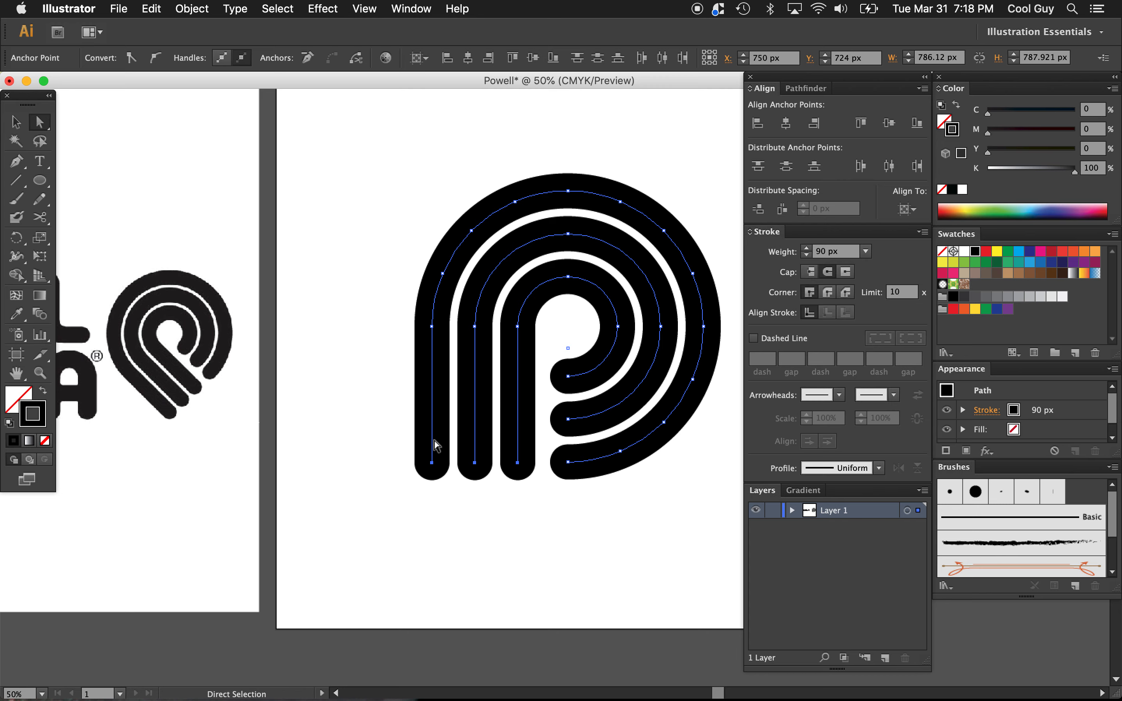
pyautogui.click(531, 550)
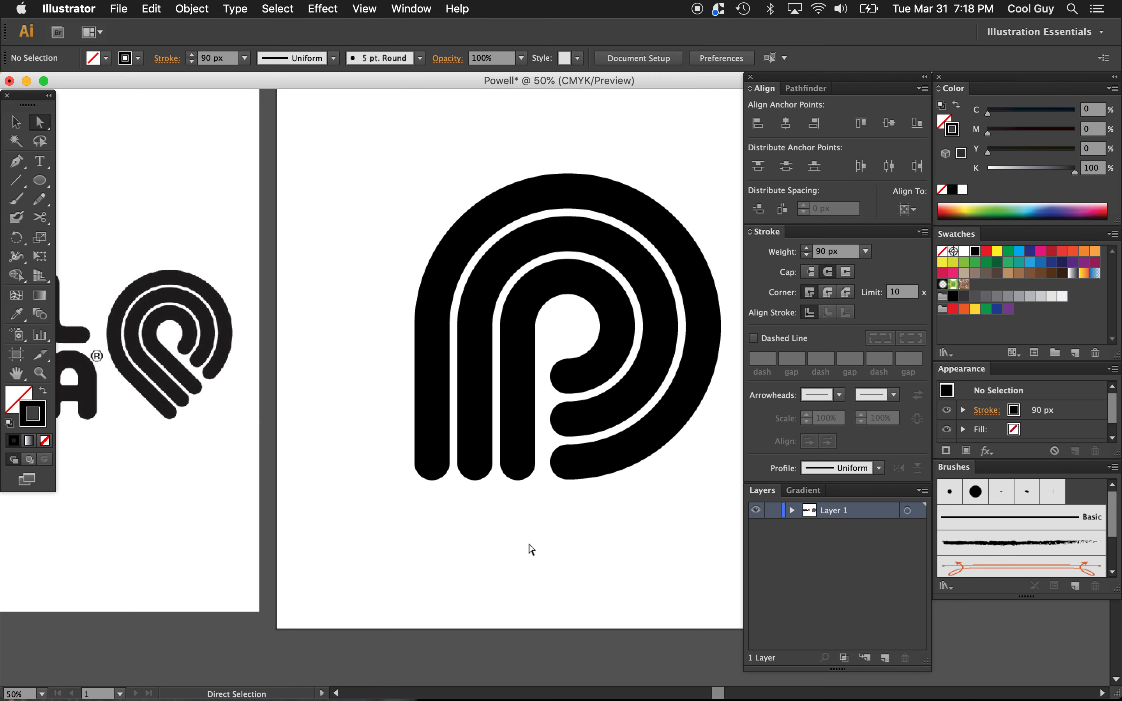
# Step: Rotate all three P stripes together 45° counterclockwise to match the tilt of the reference symbol, and deselect them
pyautogui.hscroll(1, 531, 550)
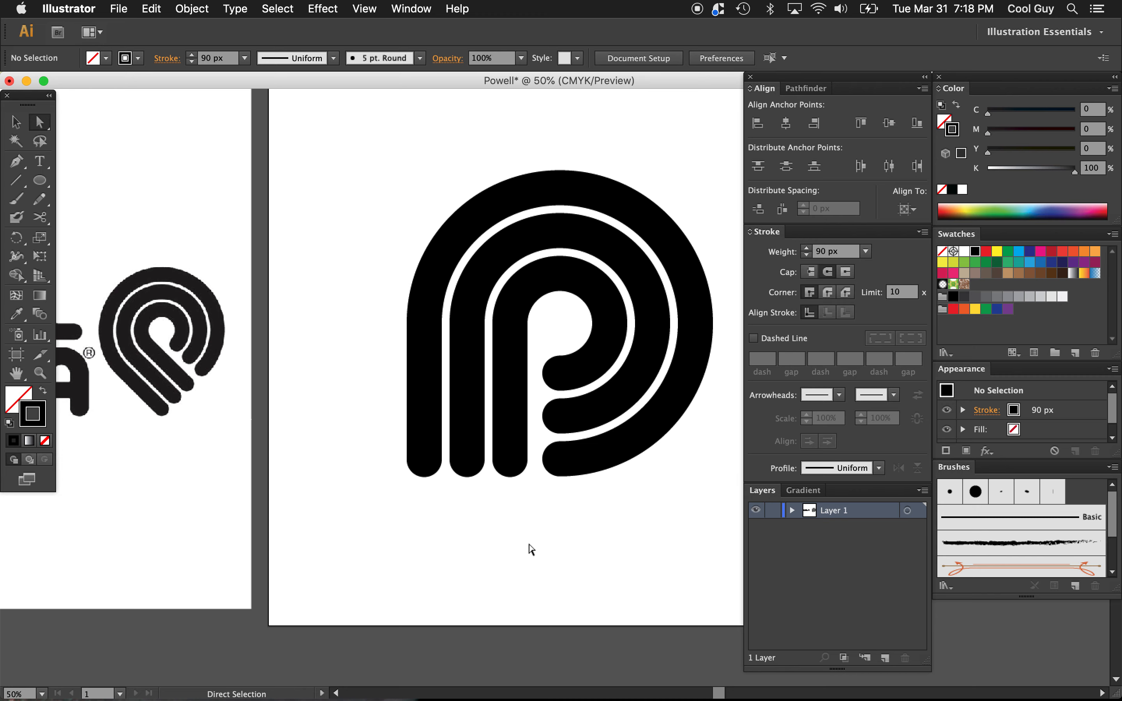
pyautogui.press('v')
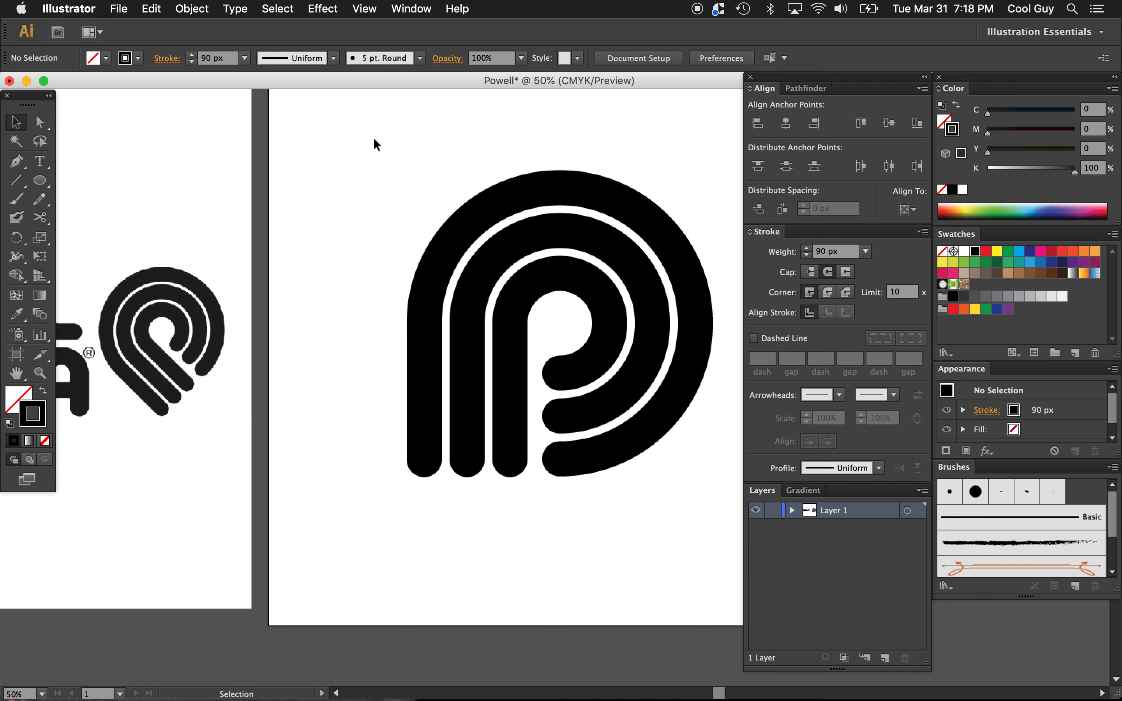
pyautogui.moveTo(375, 143); pyautogui.dragTo(770, 568)
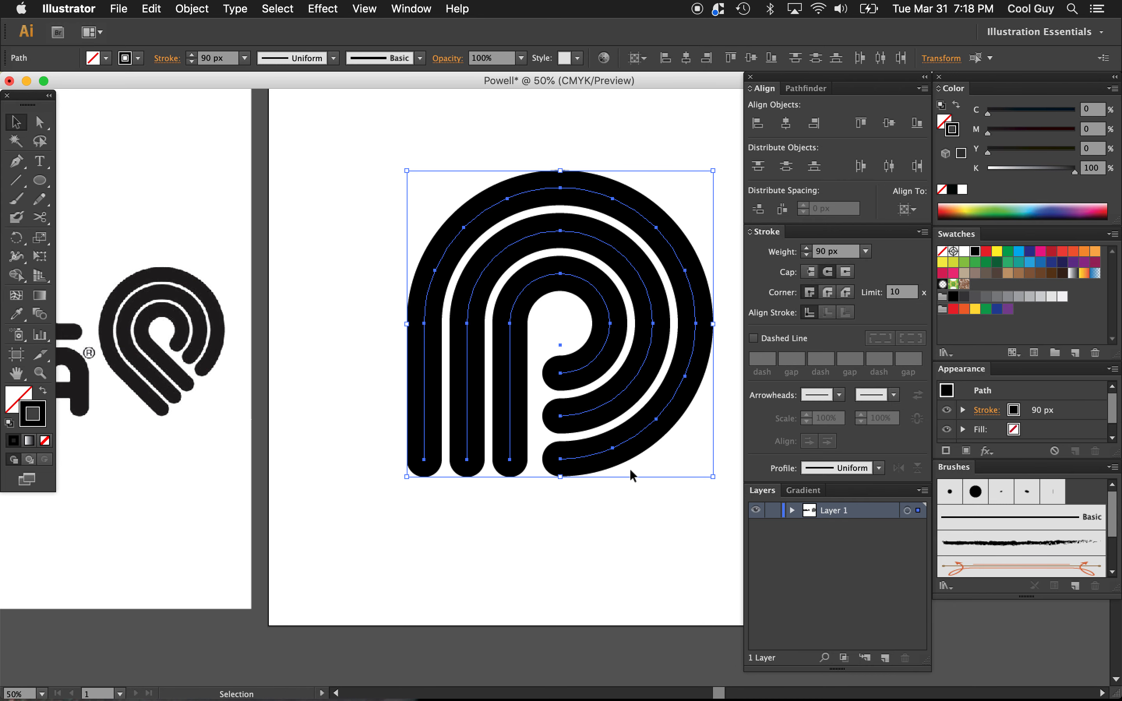
pyautogui.hscroll(5, 617, 462)
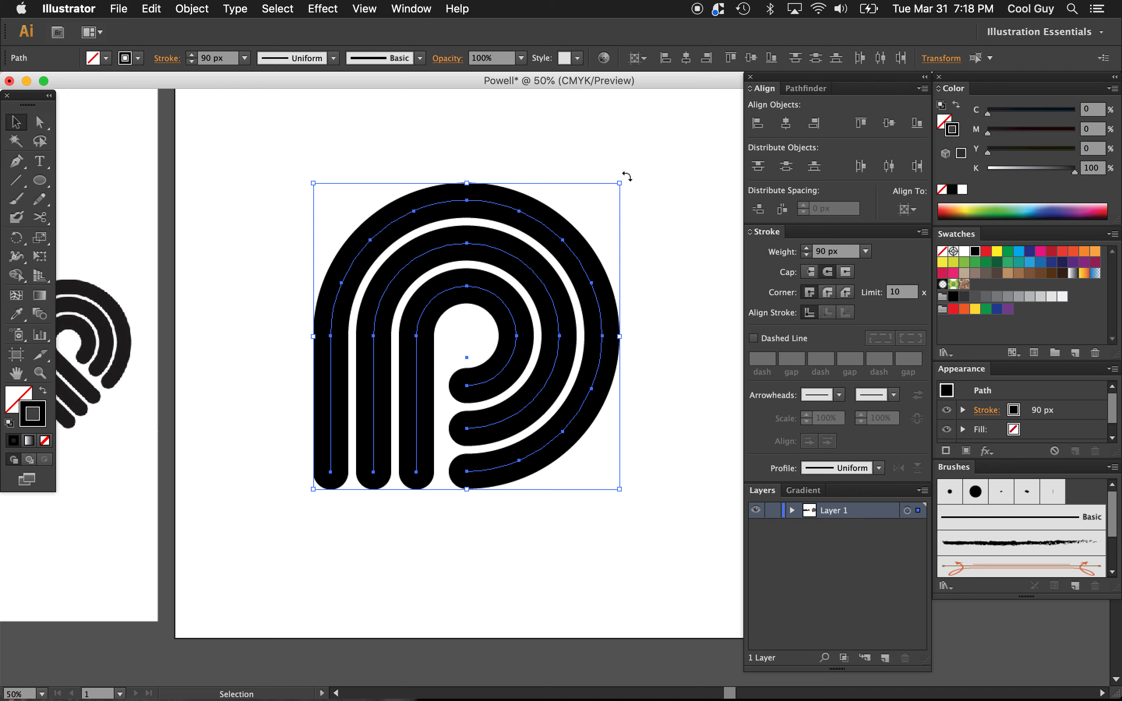
pyautogui.moveTo(627, 177); pyautogui.dragTo(474, 108)
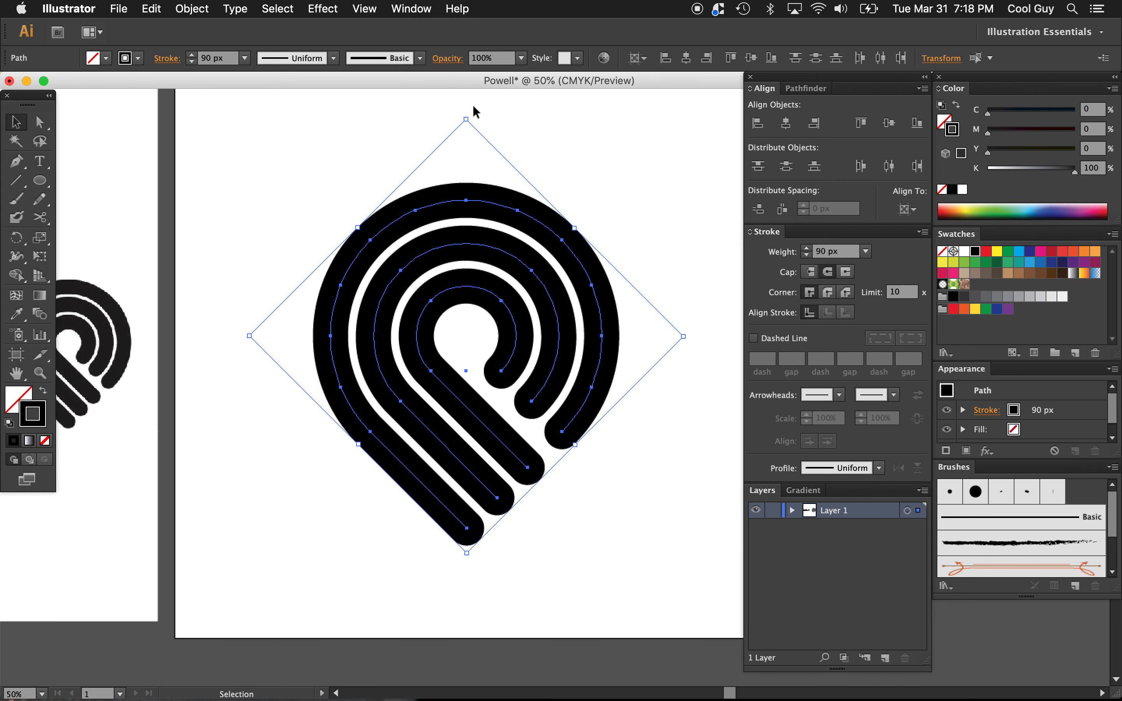
pyautogui.click(622, 215)
# Step: Change the stroke color of the whole P symbol to CMYK Red, deselect it, and view it beside the reference logo
pyautogui.press('z')
pyautogui.keyDown('alt'); pyautogui.click(571, 411); pyautogui.keyUp('alt')
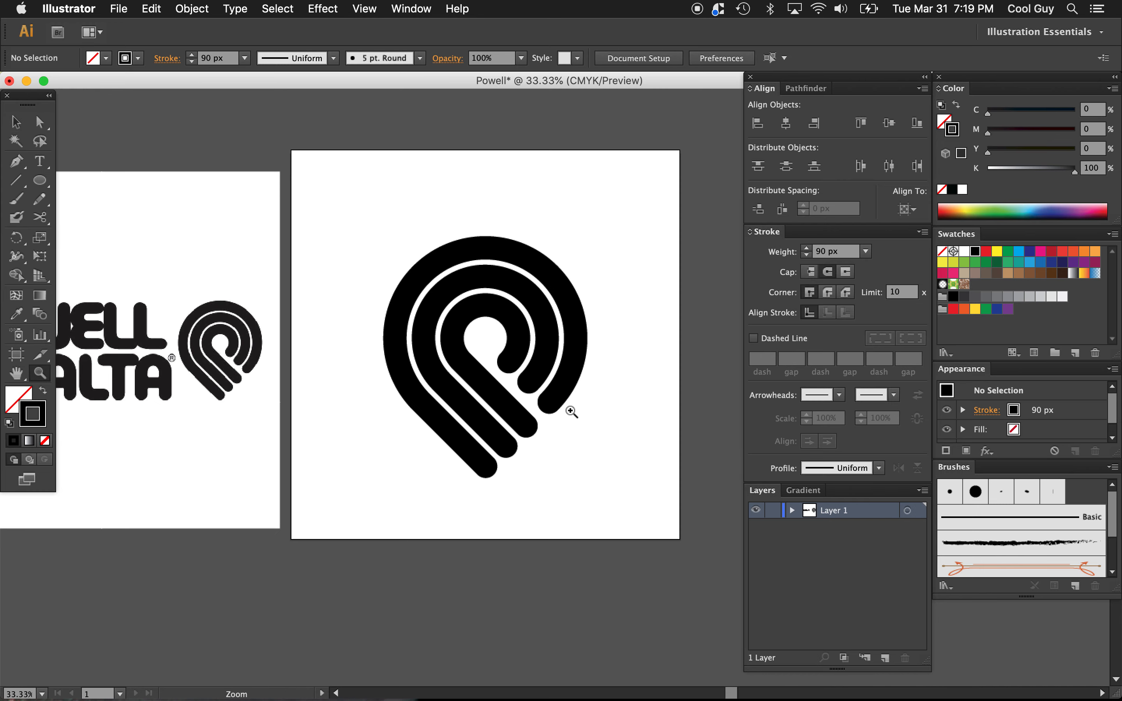
pyautogui.press('v')
pyautogui.click(417, 404)
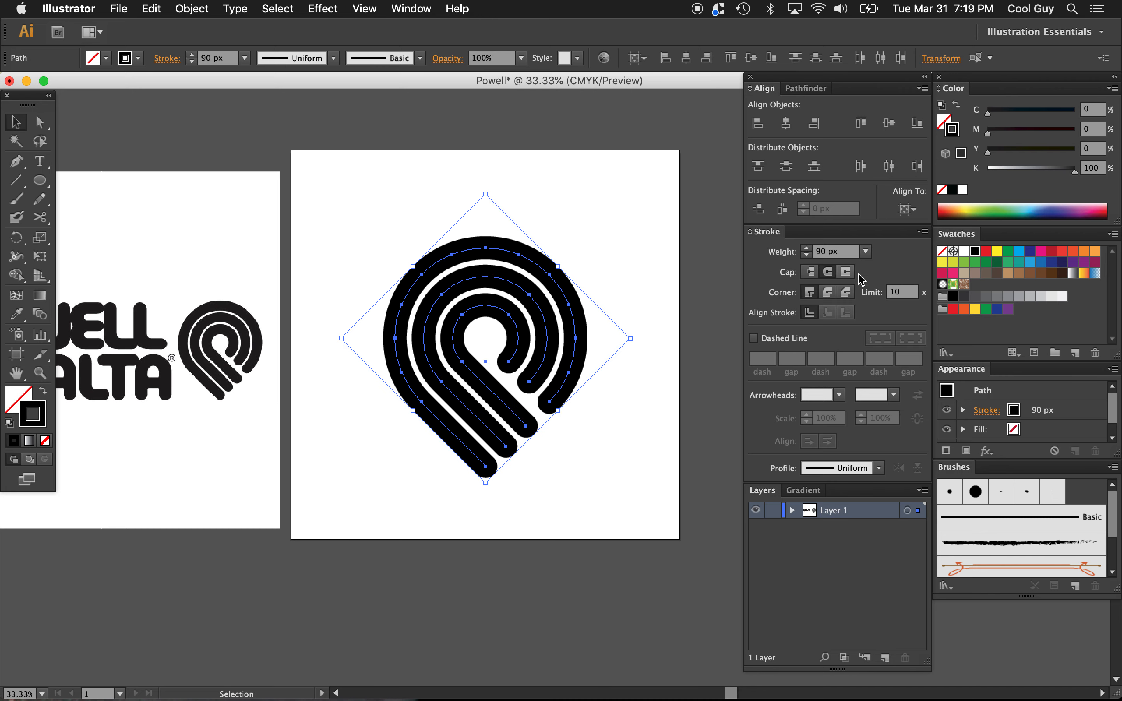
pyautogui.click(986, 258)
pyautogui.click(651, 230)
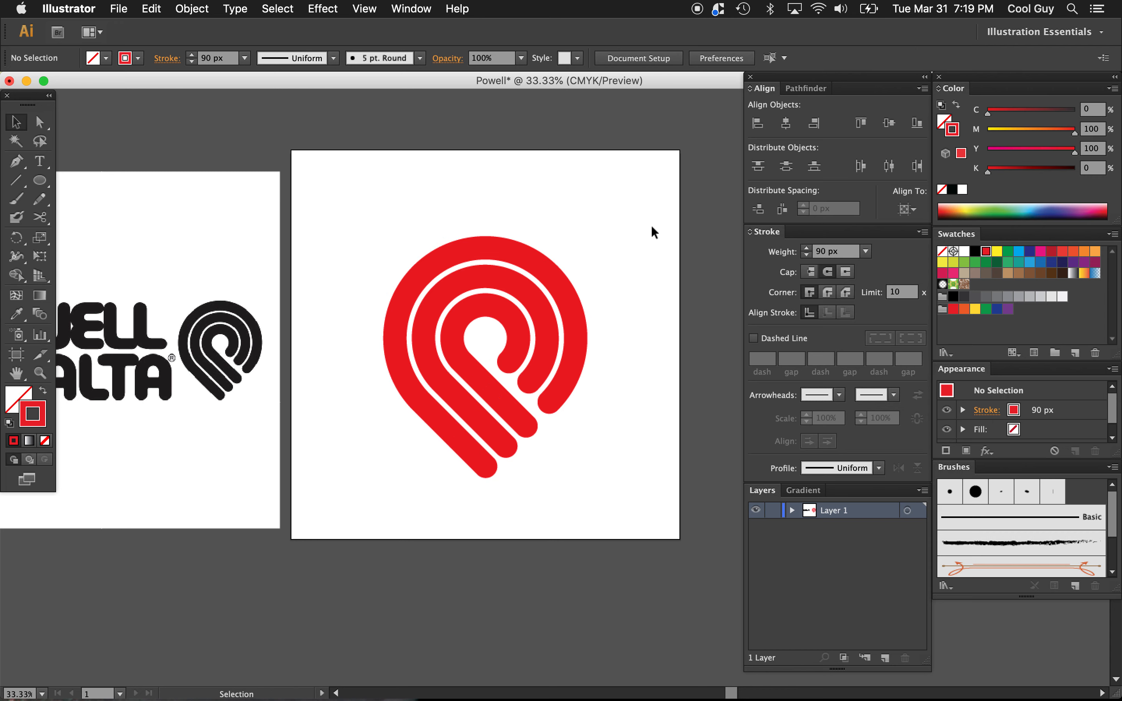
pyautogui.press('z')
pyautogui.keyDown('alt'); pyautogui.click(595, 351); pyautogui.keyUp('alt')
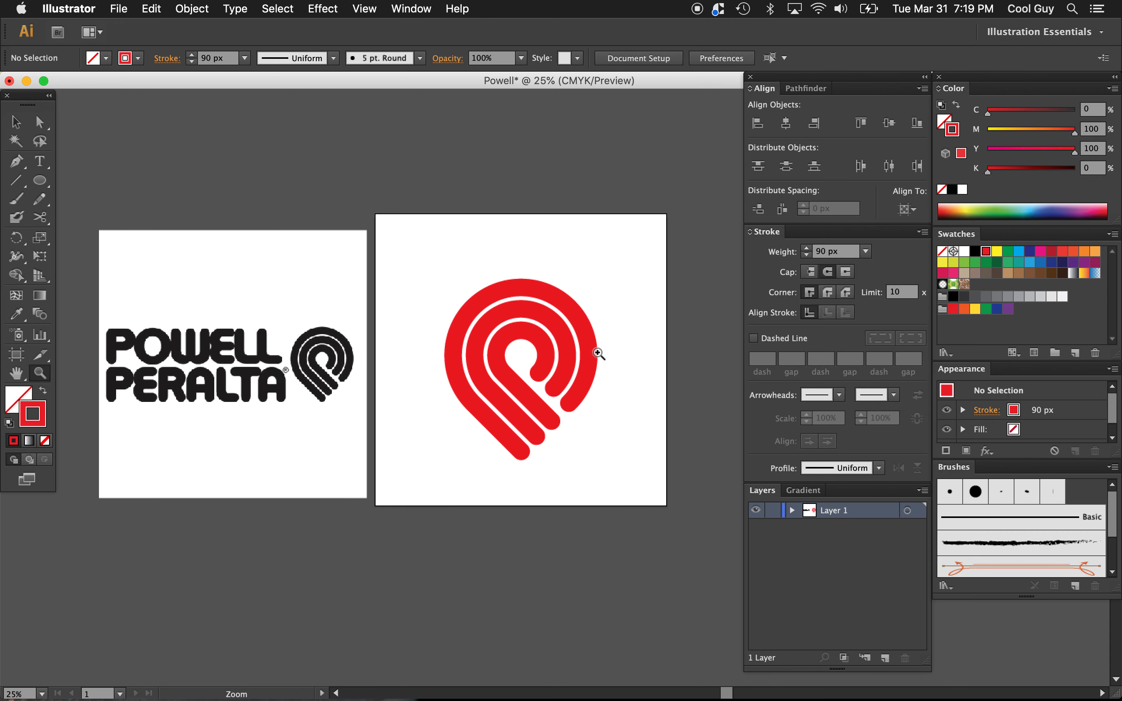